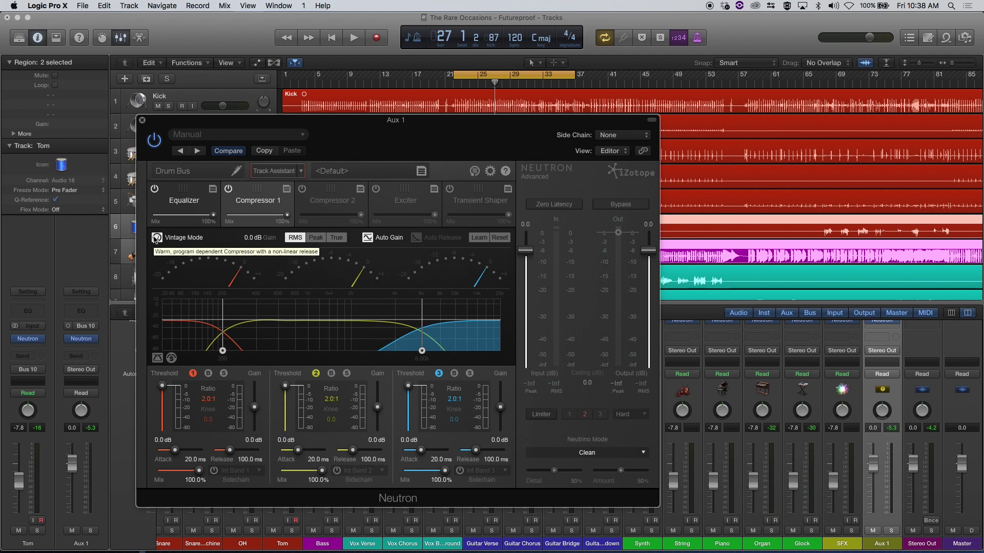
Step: Enable the Exciter with its band 1 pad nudged slightly toward Tape, and enable the Transient Shaper on the drum bus
left_click(383, 199)
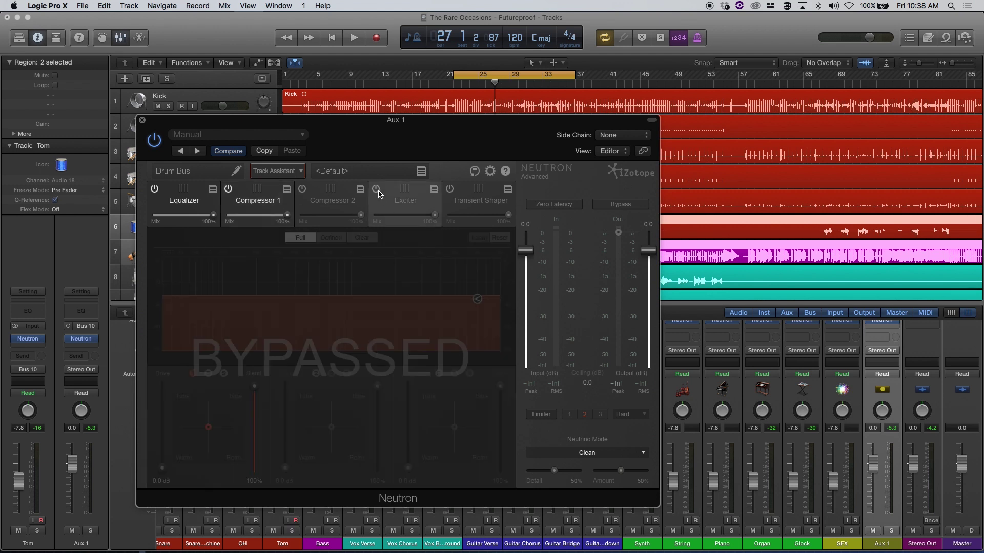
left_click(377, 190)
mouse_move(231, 423)
left_mouse_down()
mouse_move(236, 413)
mouse_move(192, 417)
mouse_move(214, 419)
left_mouse_up()
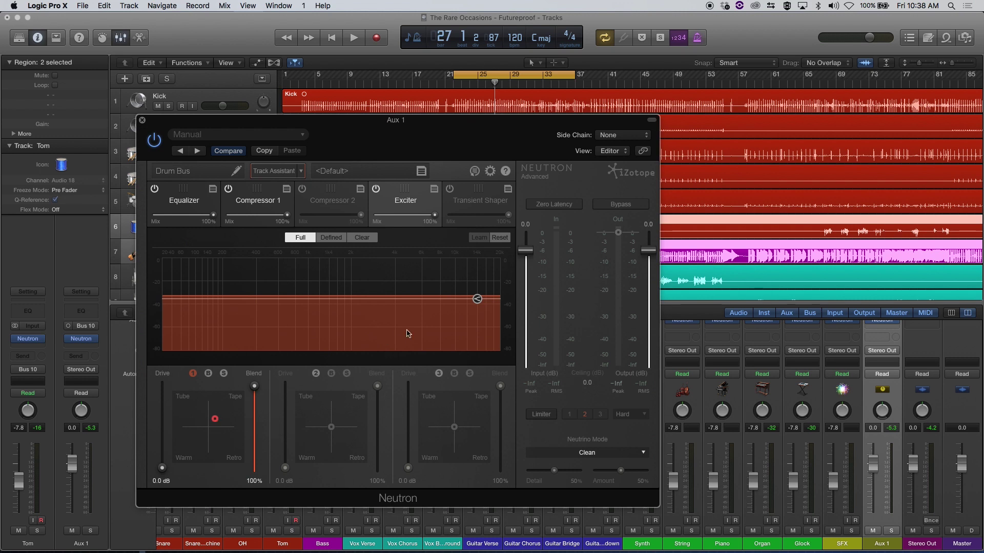
left_click(480, 206)
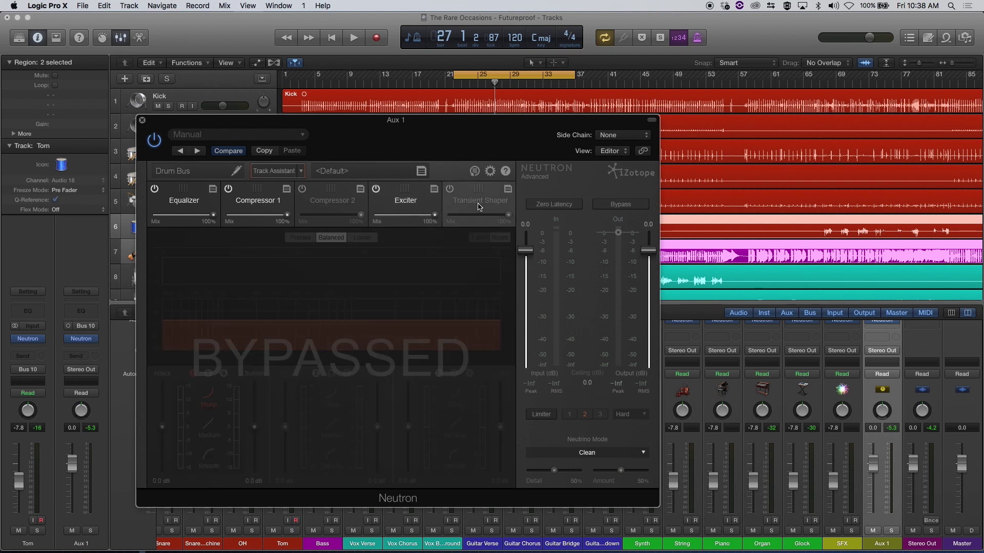
left_click(449, 190)
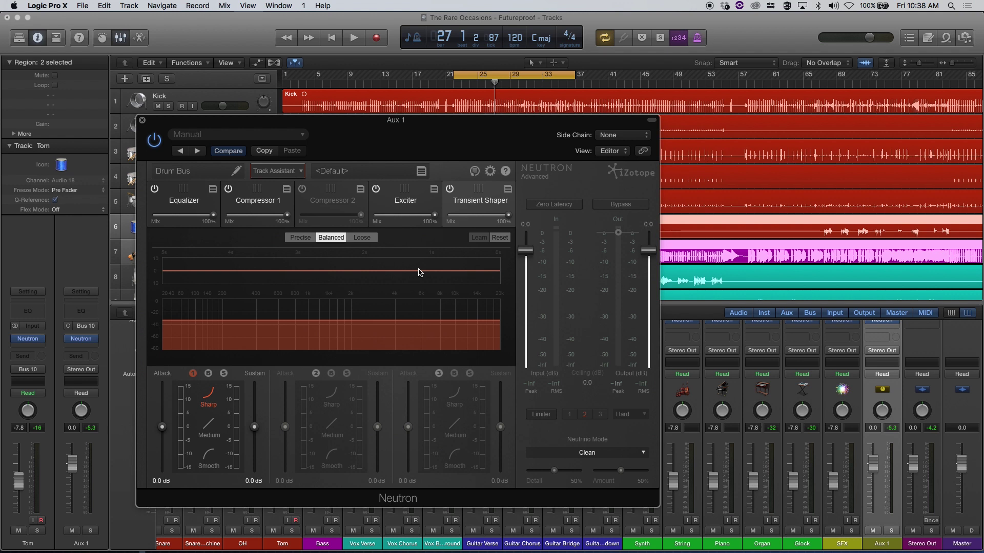
Step: Review the Exciter, Compressor 1 and Equalizer modules and play the looped section to examine the drum bus spectrum
left_click(402, 205)
left_click(276, 204)
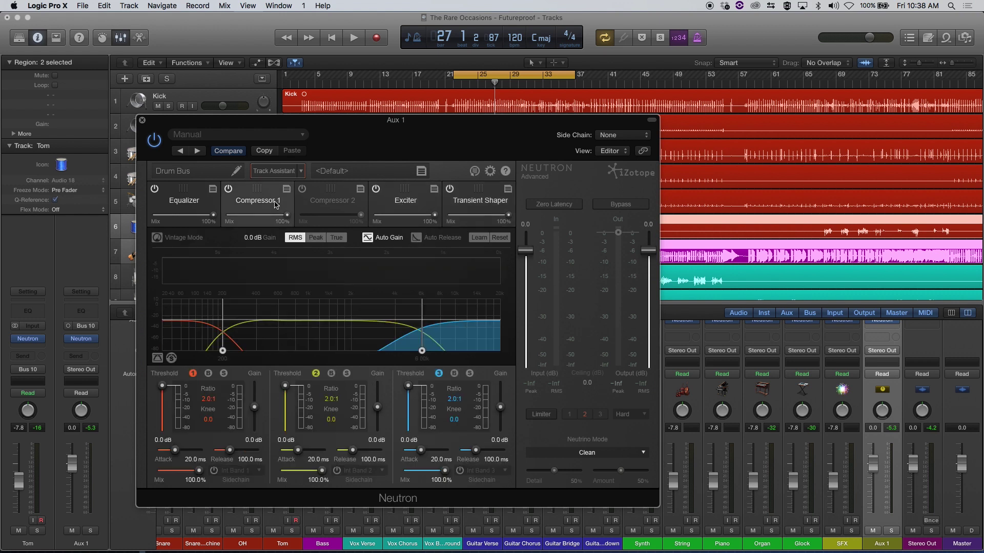
left_click(191, 206)
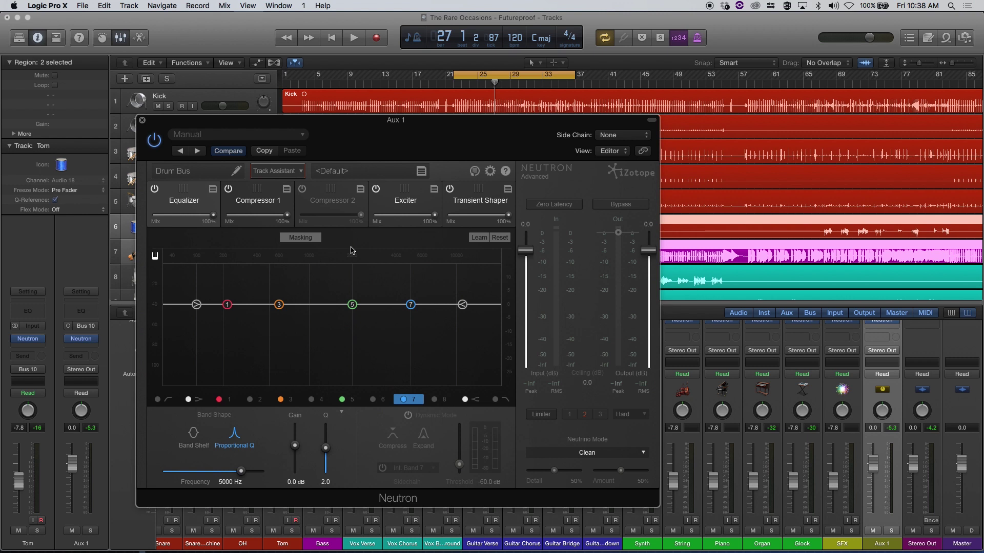
key("space")
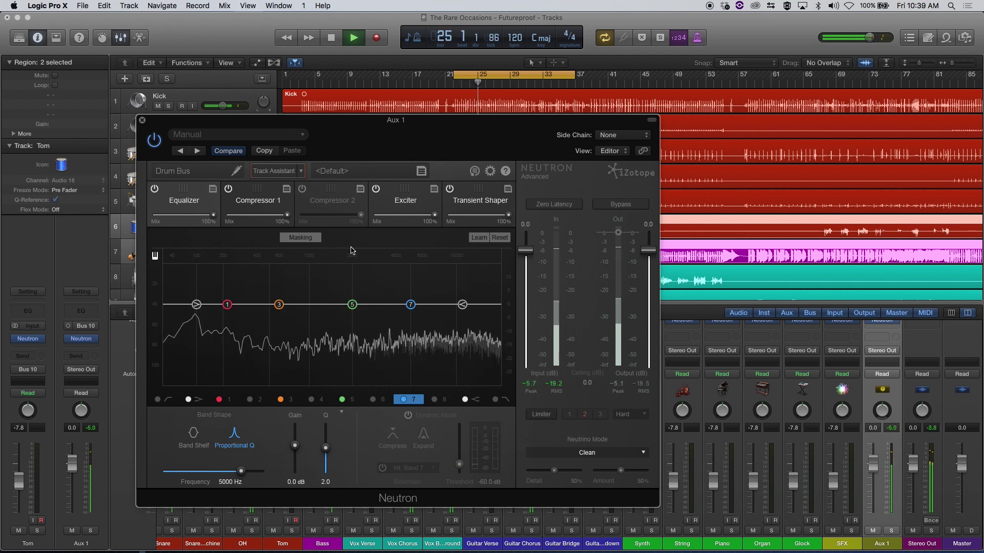
key("space")
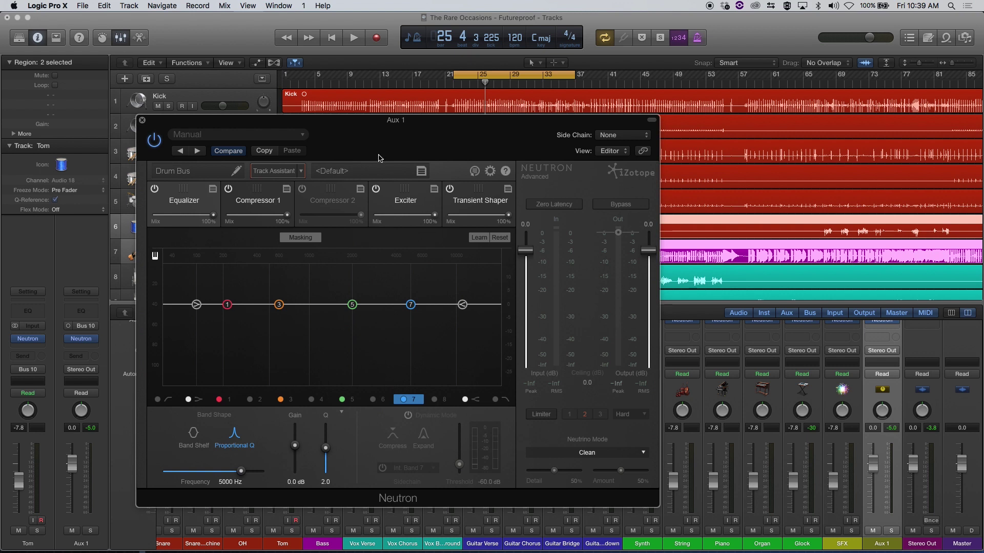
Step: Move the Neutron window slightly and run Track Assistant on the drum bus while the looped section plays
left_click_drag(341, 241, 364, 227)
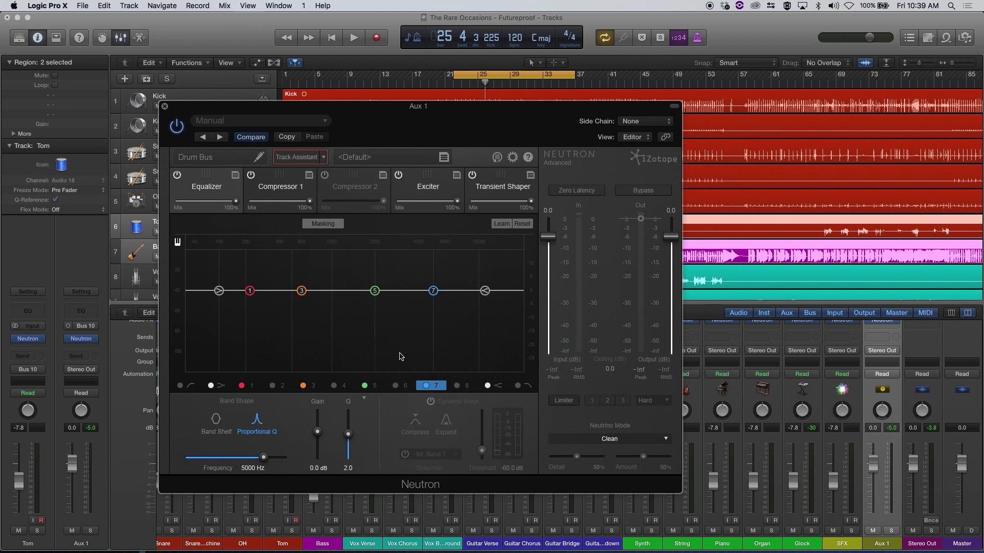
key("space")
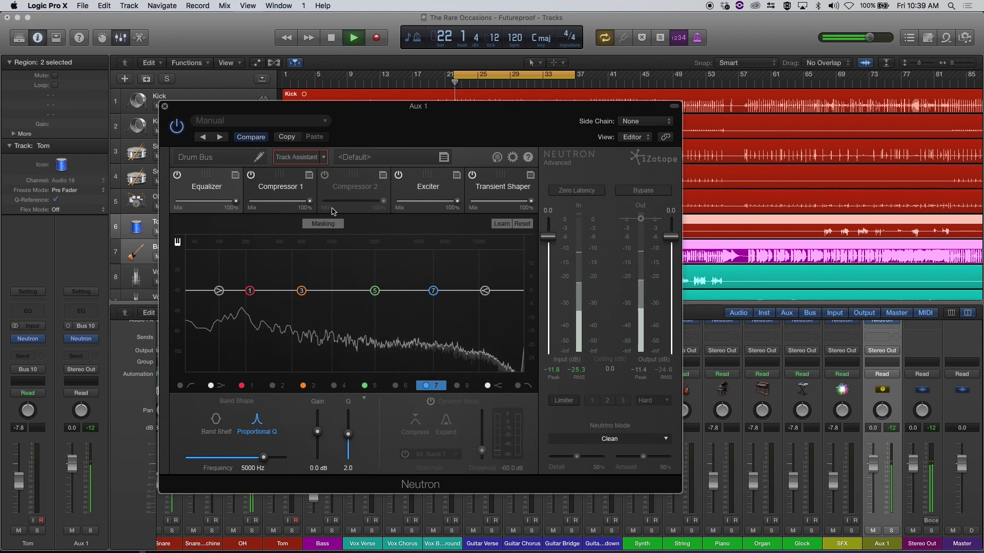
left_click(300, 157)
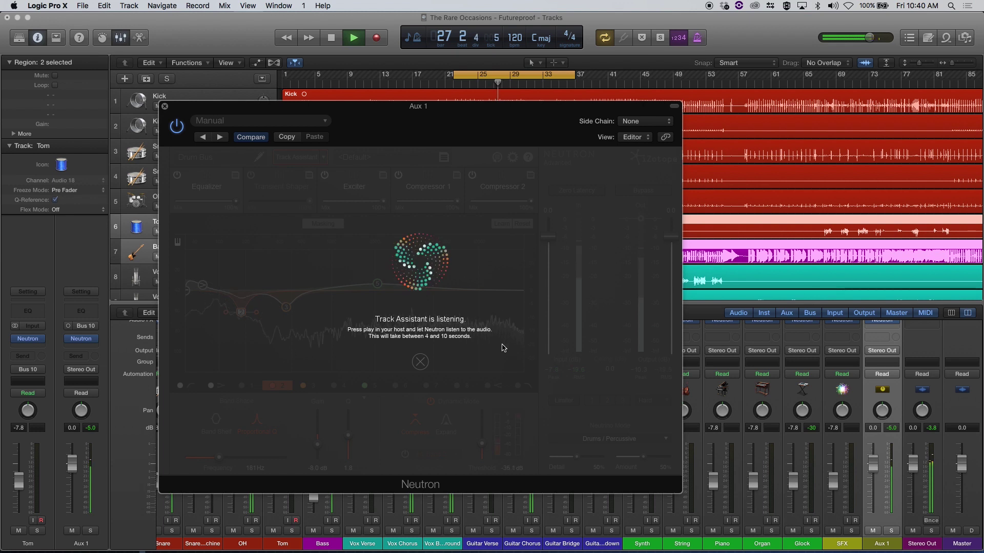
key("space")
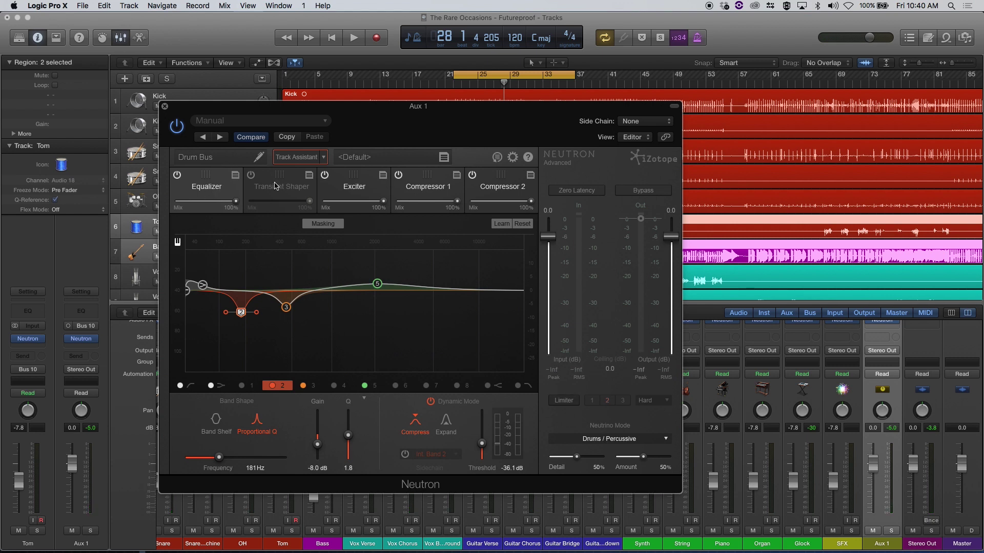
Step: Check the Exciter settings, reset the Equalizer, and rerun Track Assistant on the drum bus during playback
left_click(336, 191)
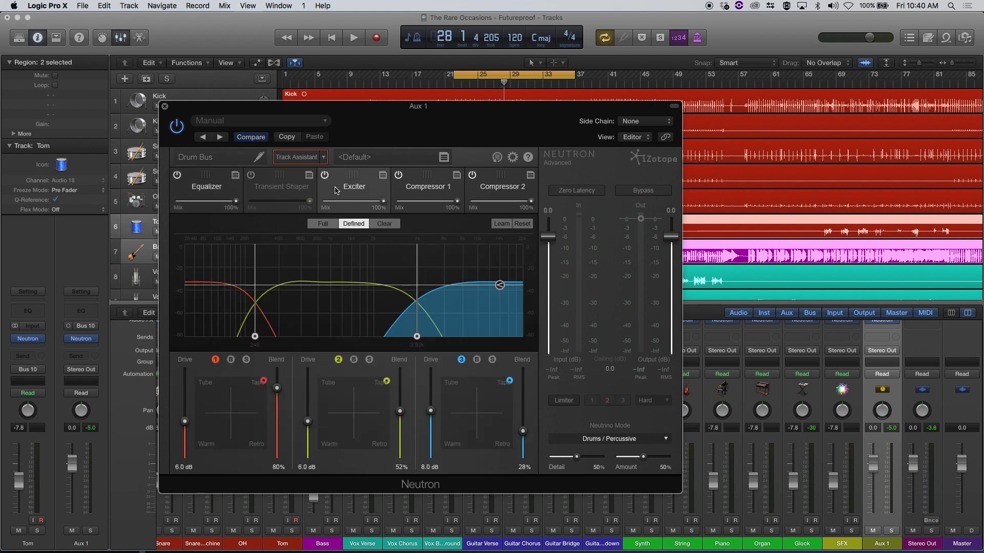
left_click(224, 188)
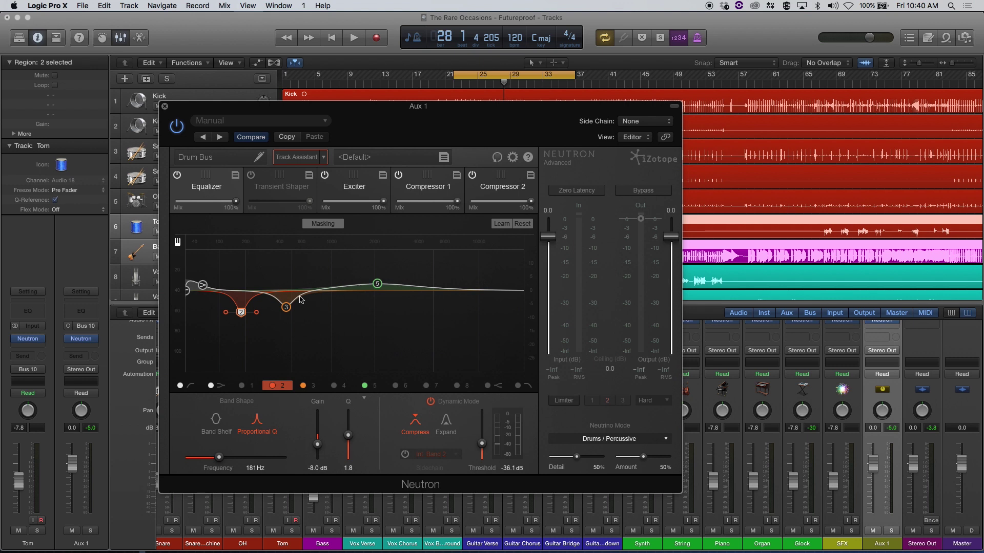
left_click(529, 226)
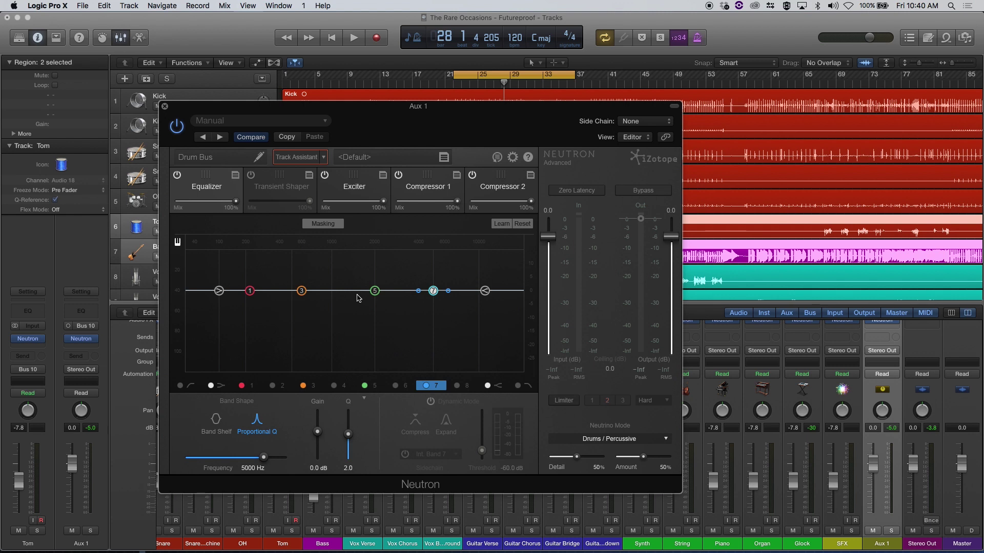
key("space")
left_click(298, 159)
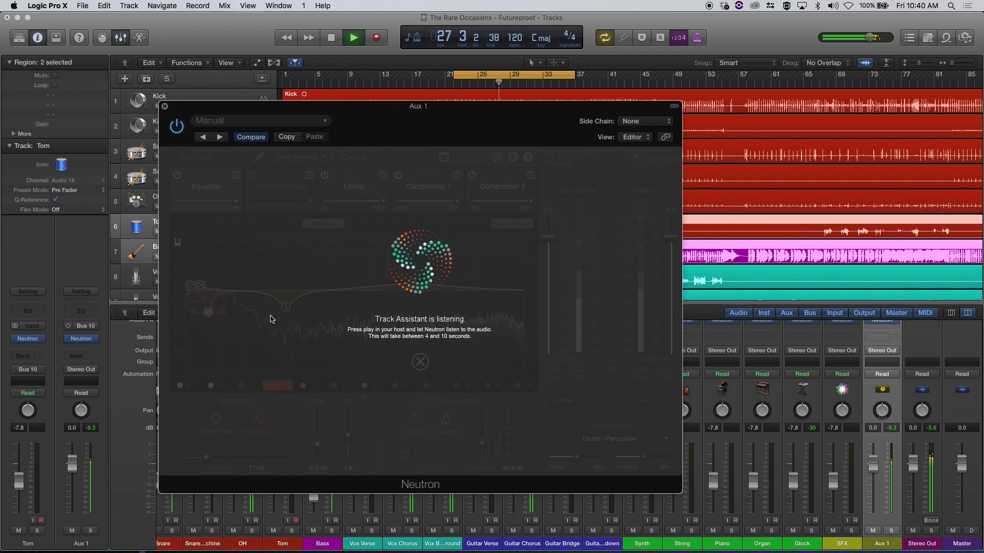
key("space")
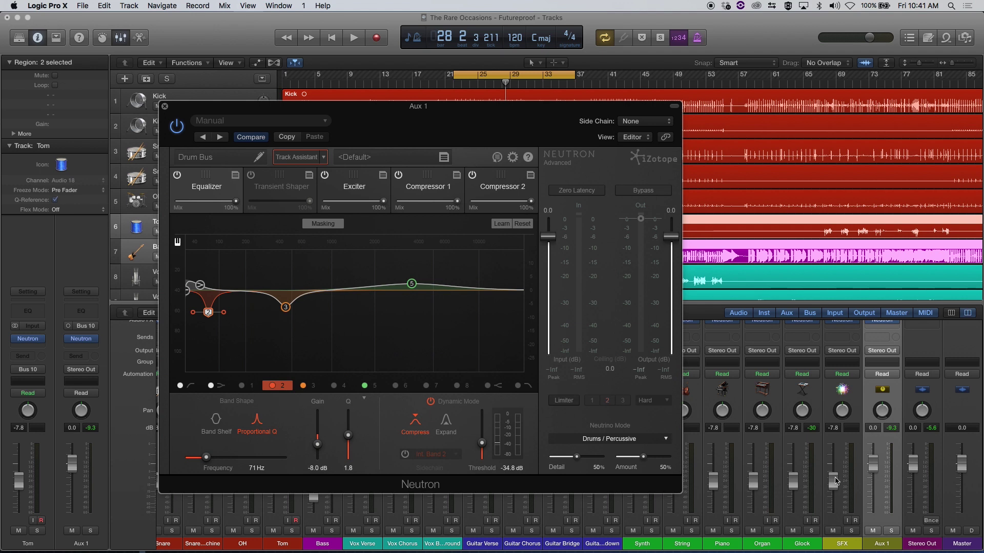
Step: Solo Aux 1 and audition equalizer band 3 at 0.1 dB and 9.4 dB gain, settling on -8.5 dB at 462 Hz
left_click(891, 531)
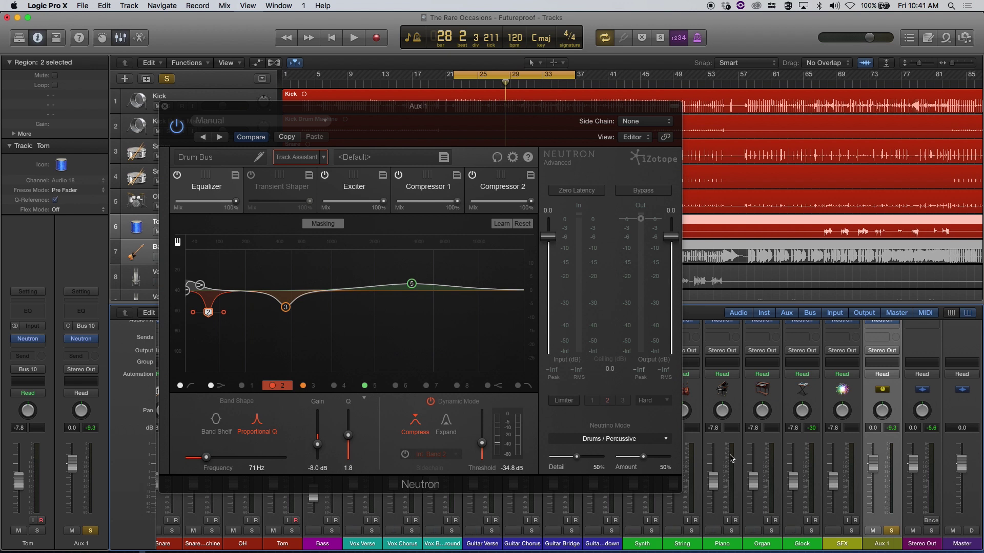
left_click(286, 307)
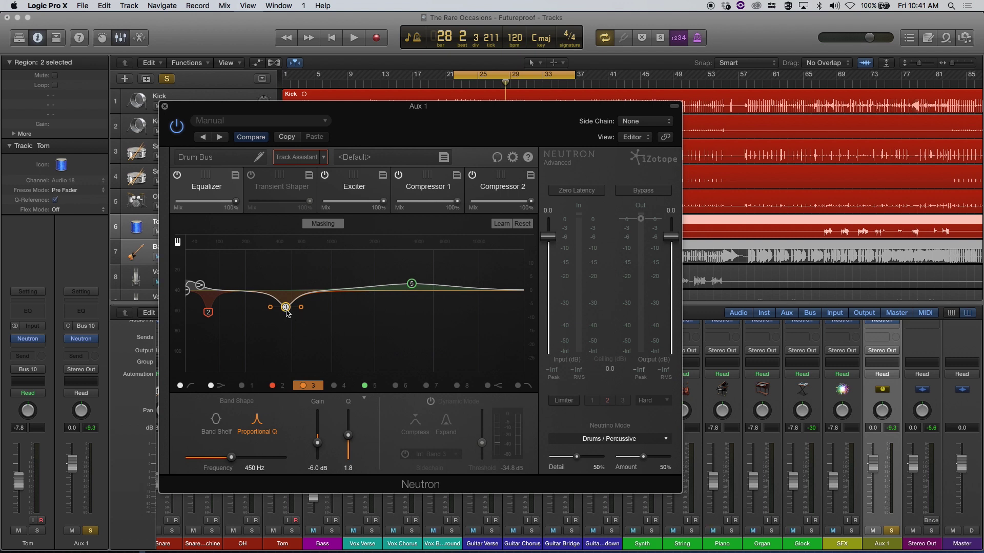
key("space")
mouse_move(286, 312)
left_mouse_down()
mouse_move(286, 259)
mouse_move(285, 298)
left_mouse_up()
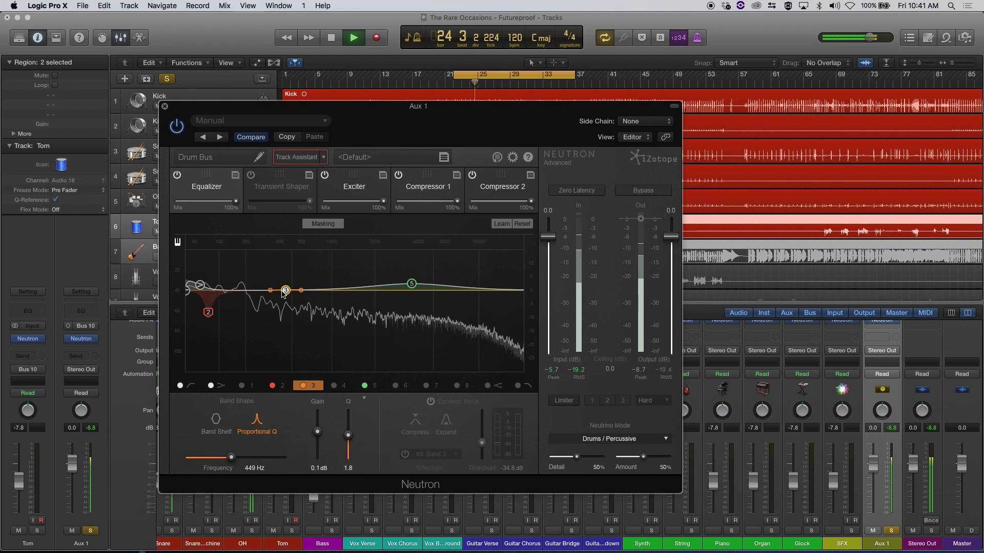
key("space")
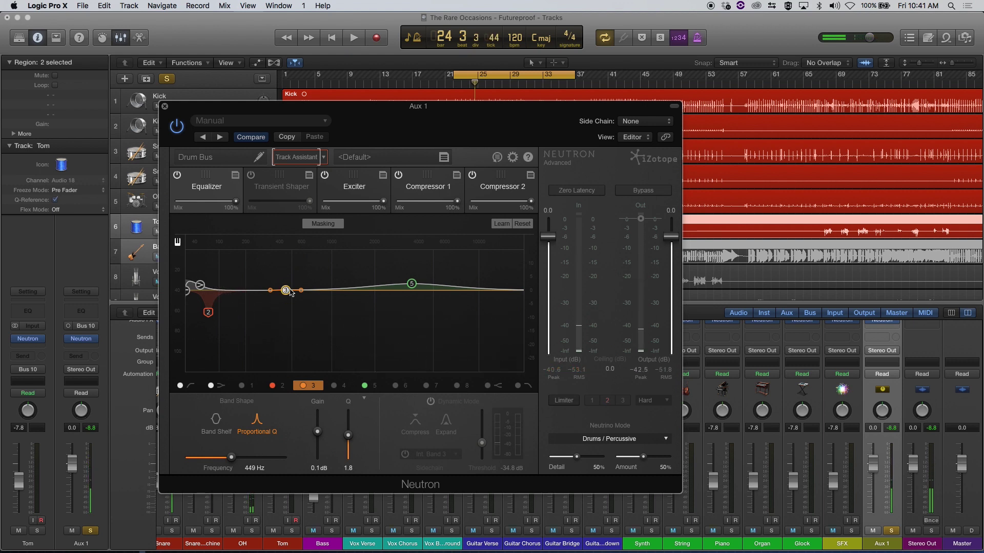
mouse_move(288, 293)
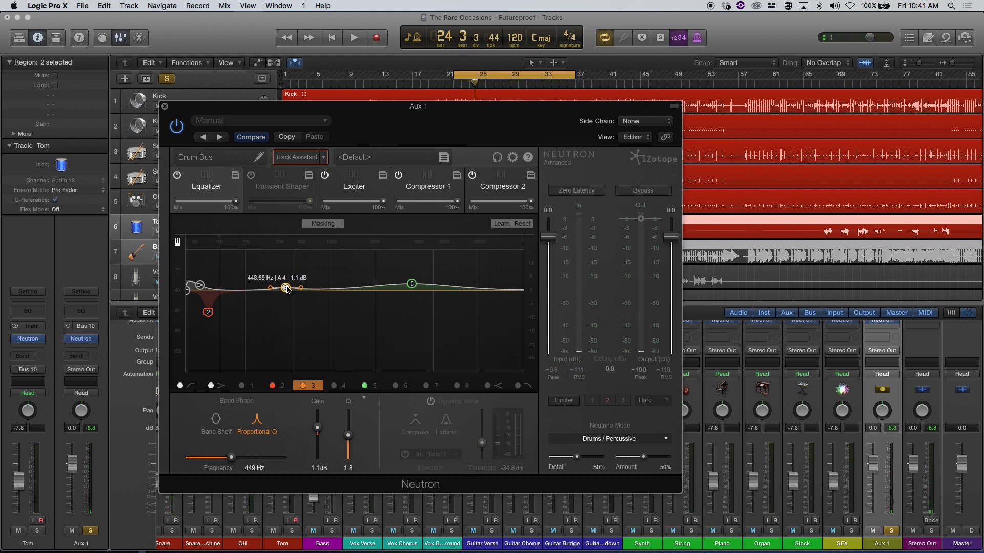
left_click_drag(287, 293, 287, 267)
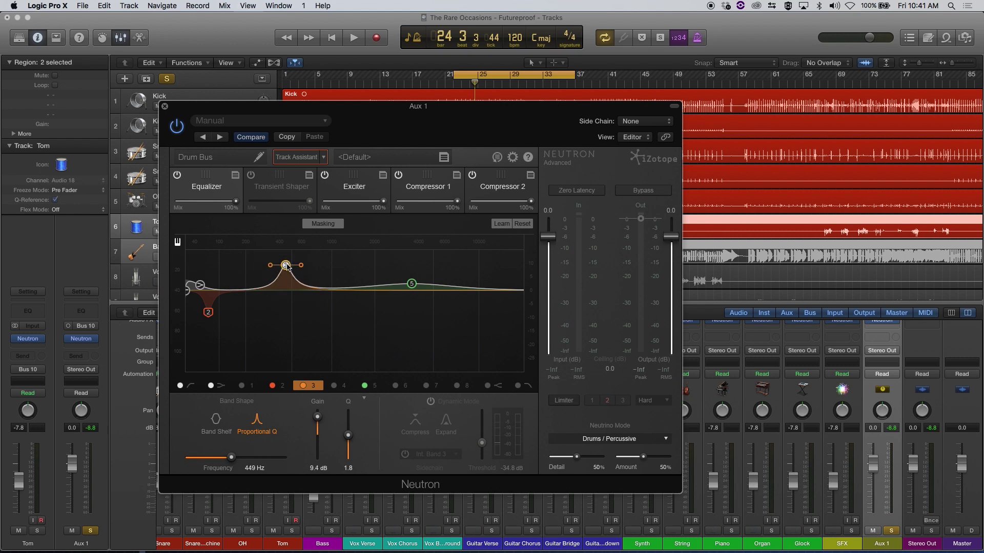
key("space")
mouse_move(286, 265)
left_mouse_down()
mouse_move(285, 326)
mouse_move(287, 314)
left_mouse_up()
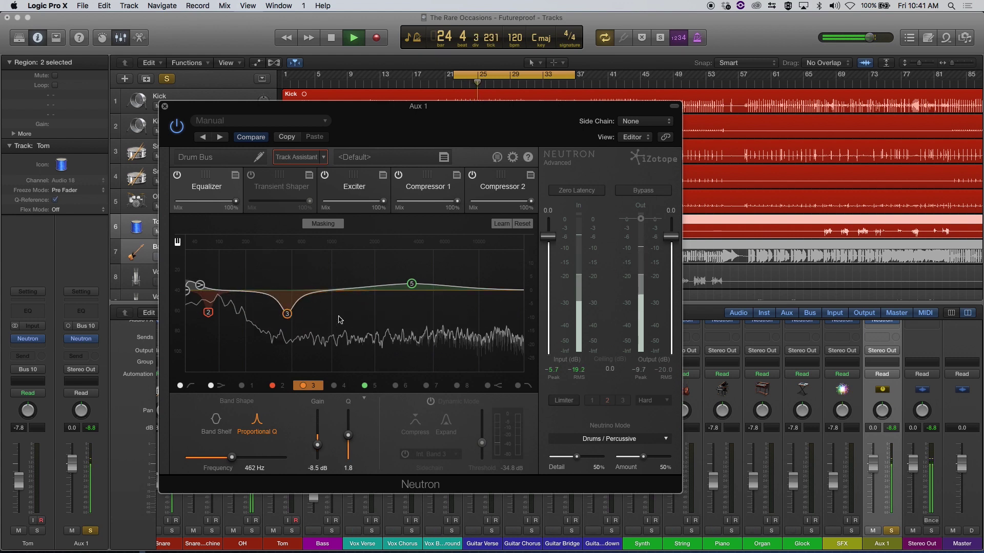
key("space")
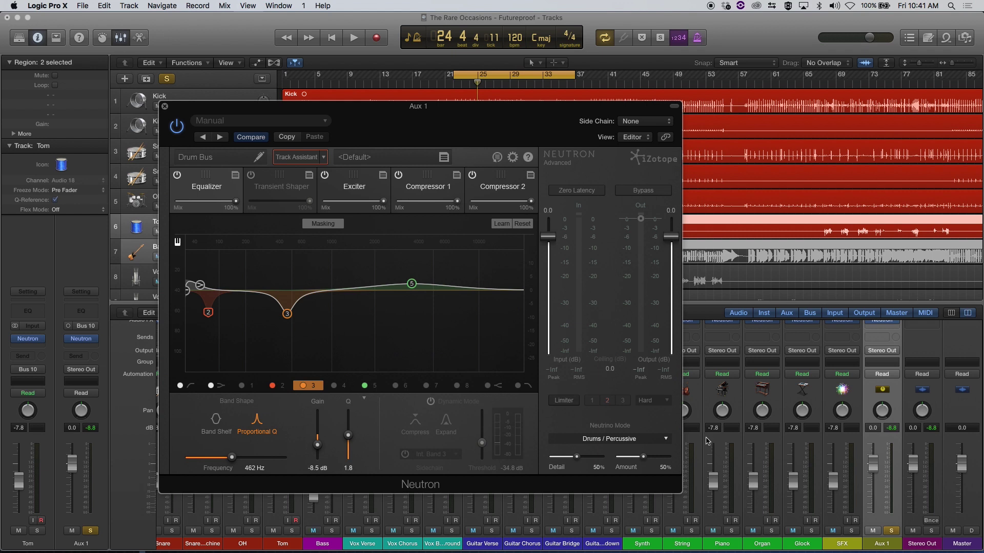
Step: Close the drum bus's Neutron window and turn off the solo on Aux 1
left_click(165, 106)
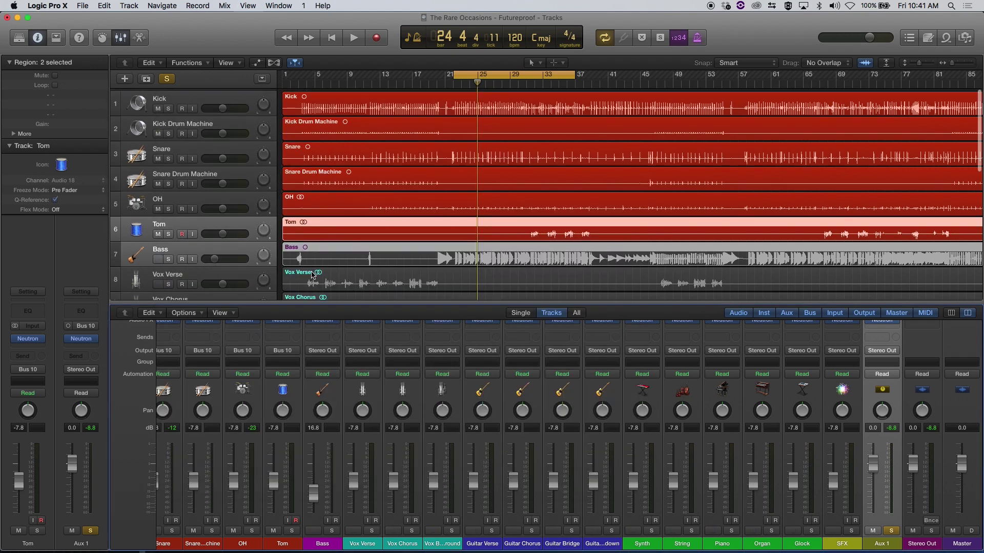
scroll(376, 383, "up", 2)
scroll(377, 383, "down", 2)
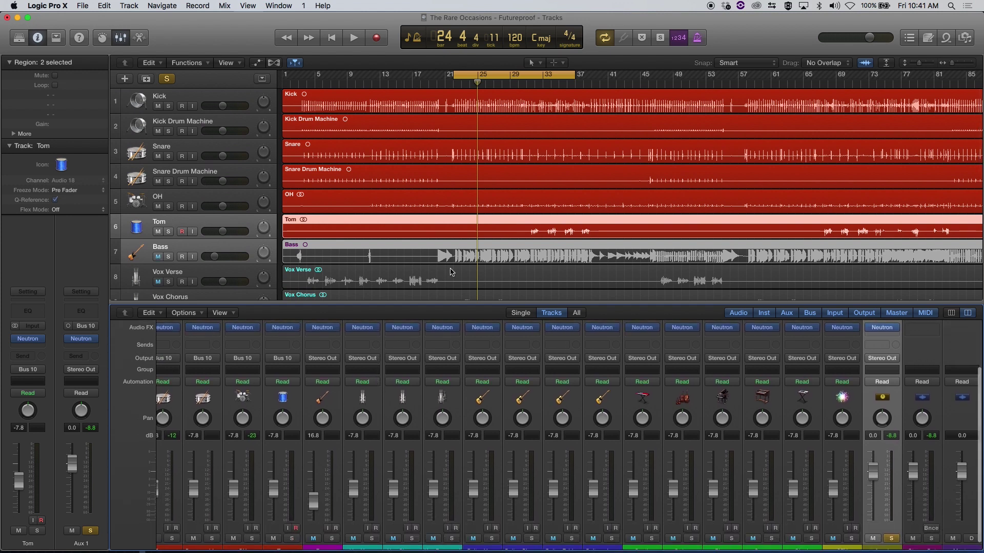
scroll(451, 272, "down", 3)
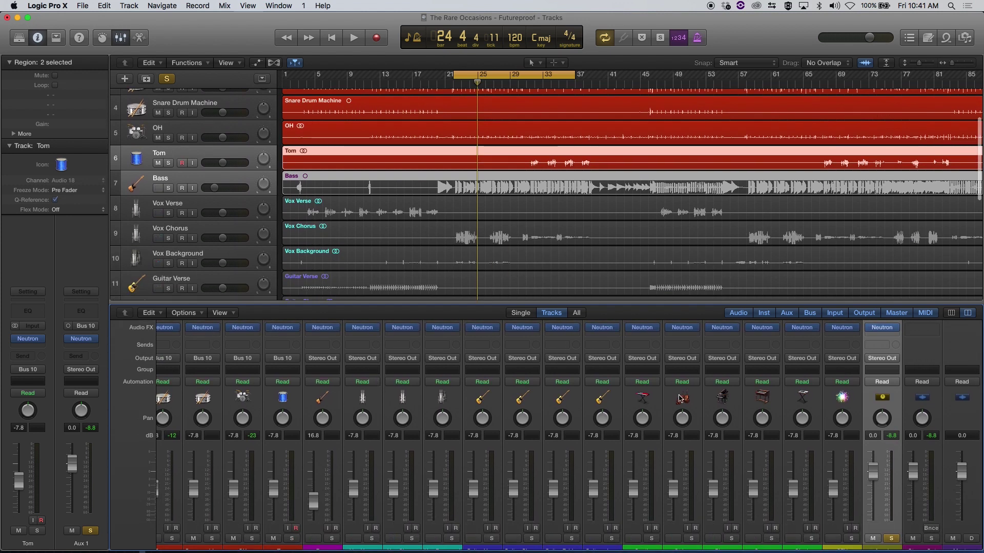
left_click(892, 538)
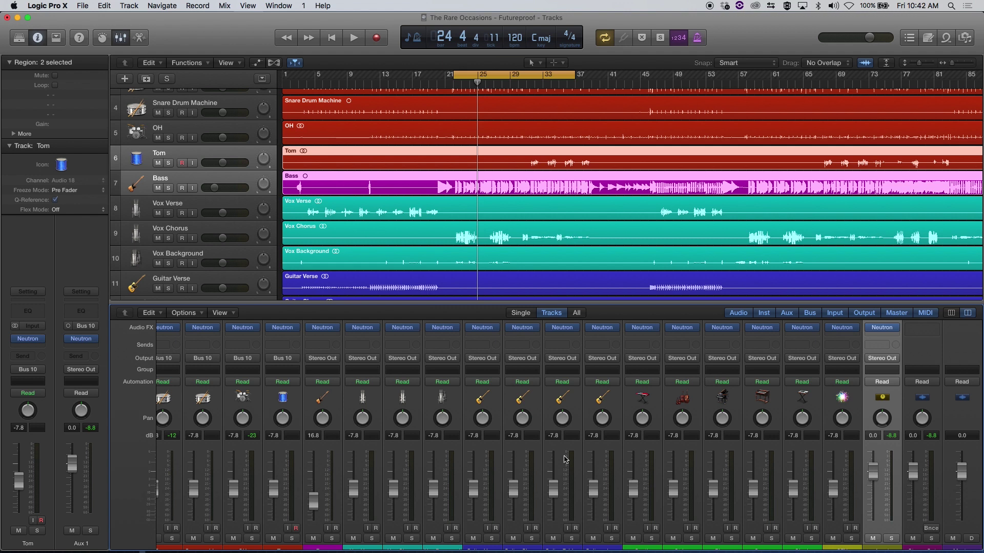
Step: Open Neutron on the Vox Chorus channel and inspect the Track Assistant's mode and preset choices
scroll(483, 436, "up", 3)
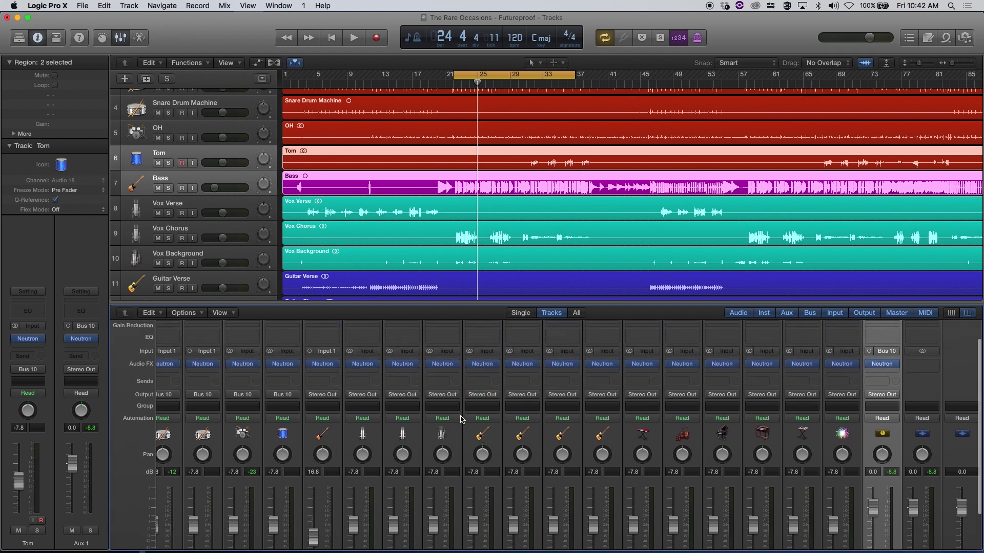
left_click(404, 366)
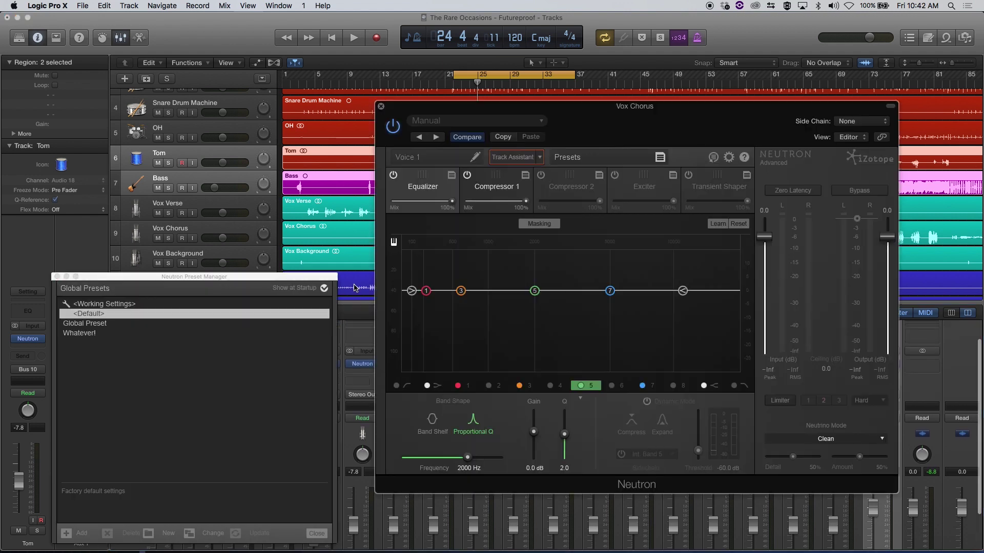
left_click(538, 160)
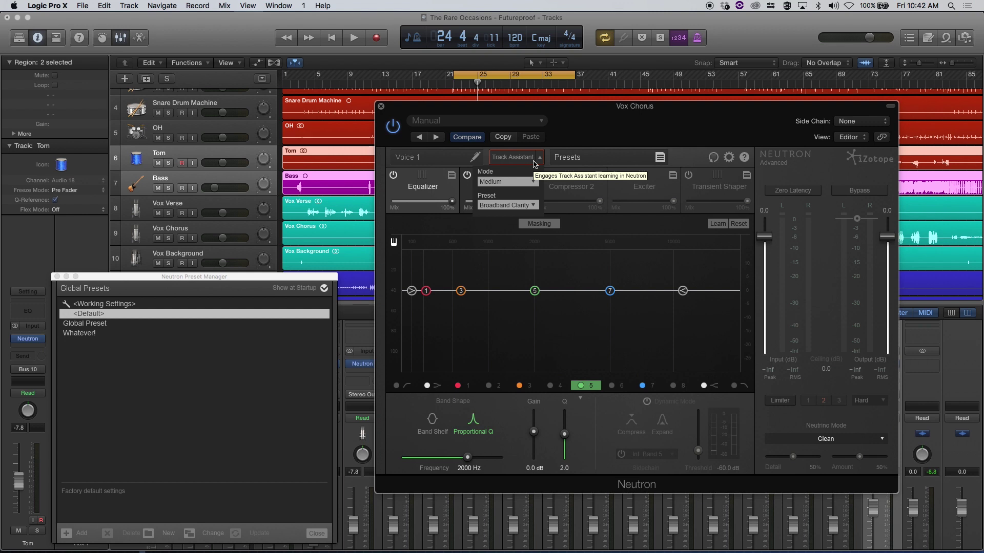
left_click(523, 182)
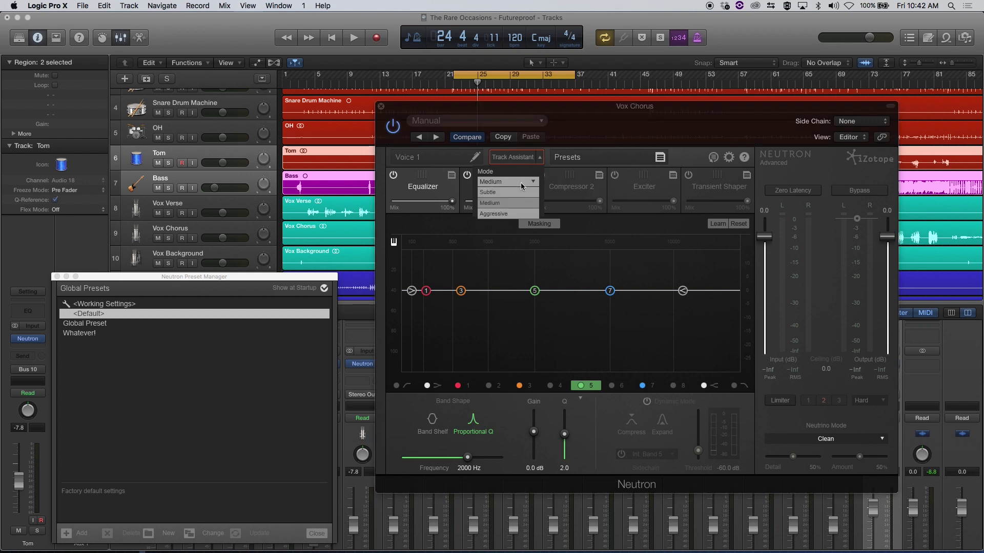
left_click(567, 203)
left_click(517, 205)
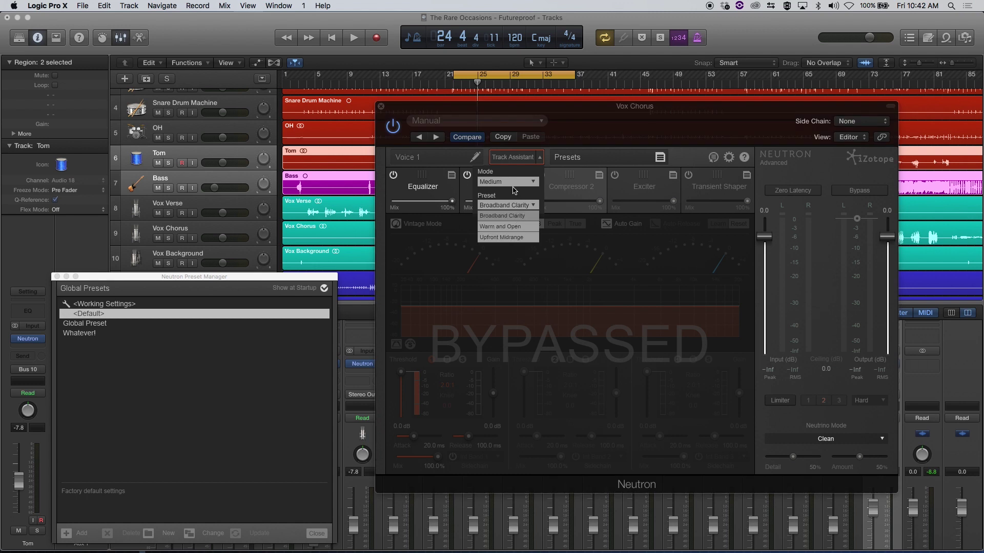
left_click(543, 198)
left_click(540, 158)
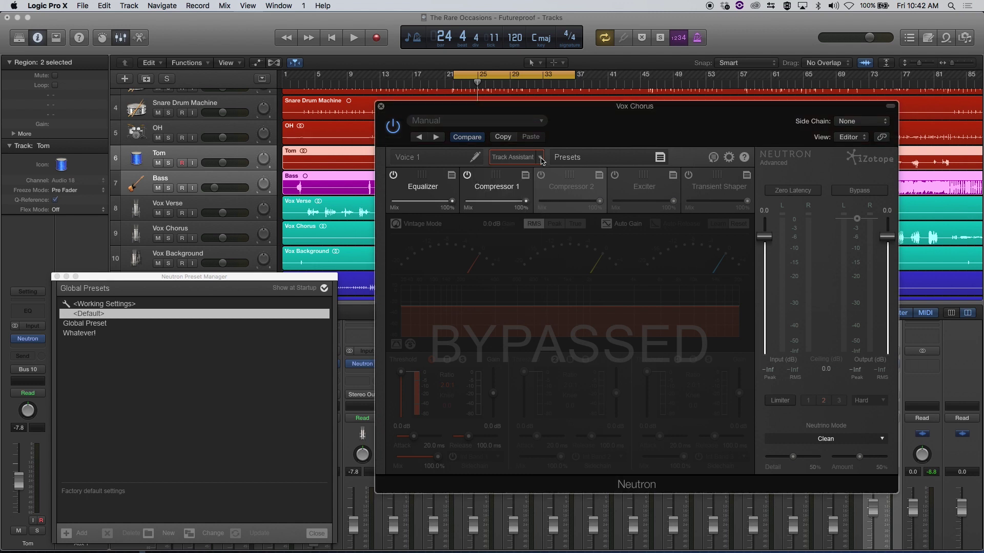
Step: Run Track Assistant on the Vox Chorus during playback, dismiss the Preset Manager, and stop playback
key("space")
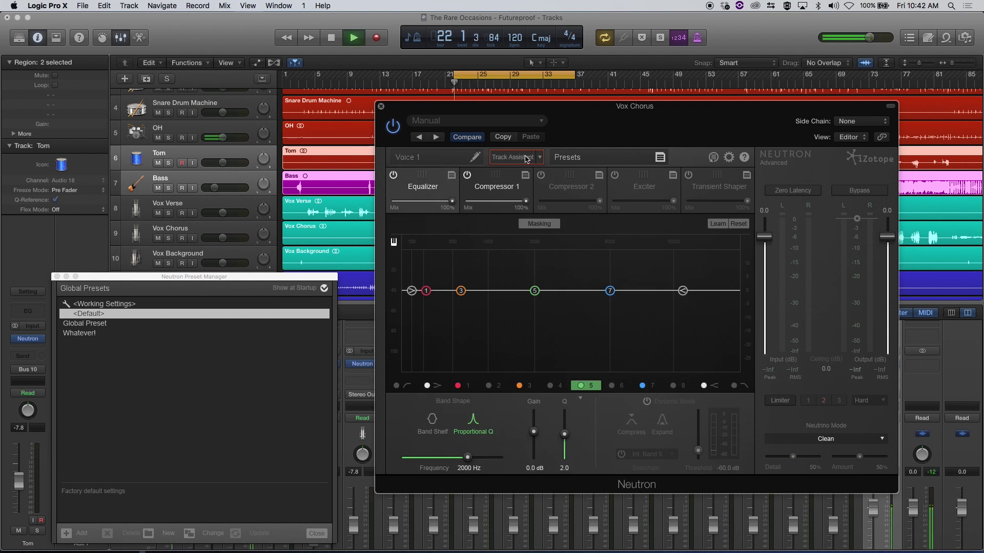
left_click(523, 160)
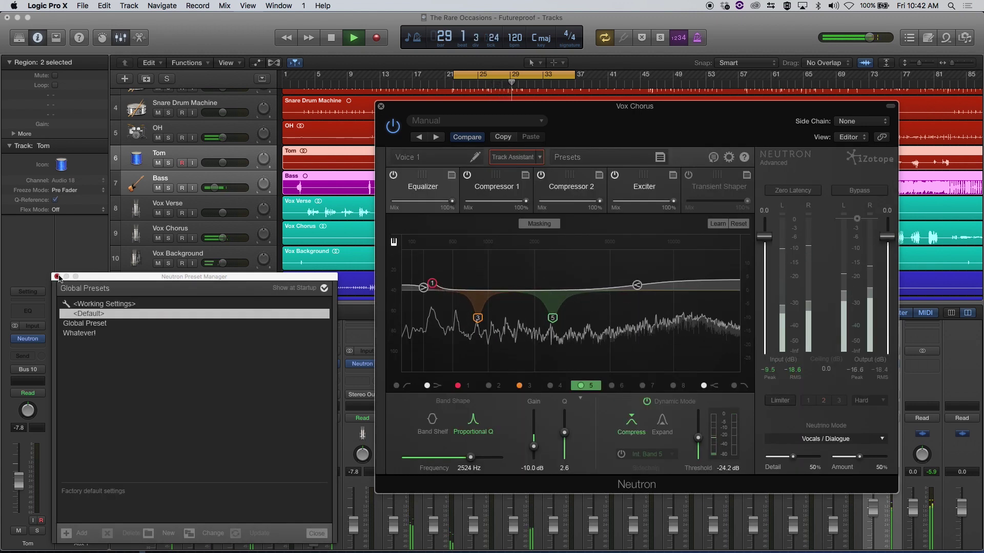
left_click(57, 277)
key("space")
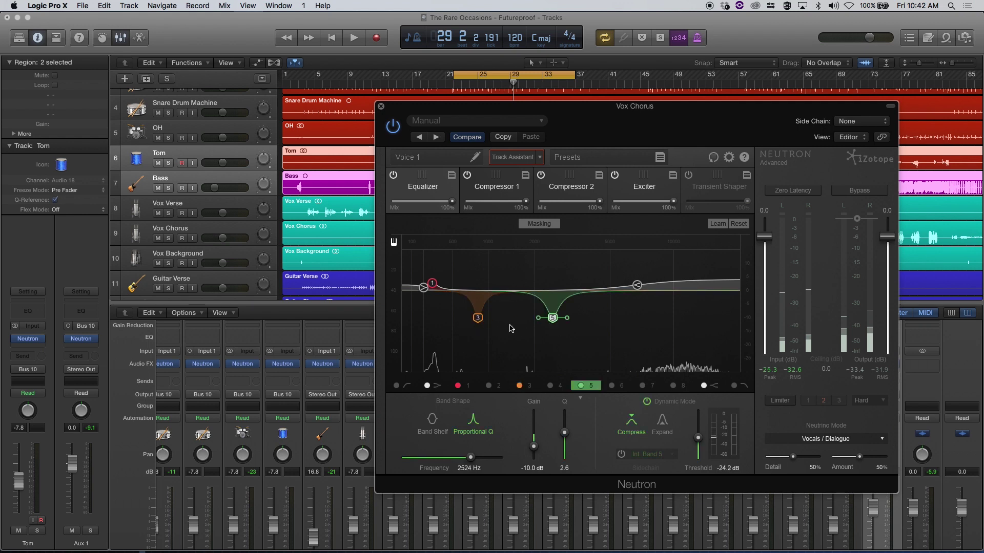
Step: Solo Vox Chorus during playback and audition equalizer band 5 at 12.7 dB, settling on -15.7 dB at 2590 Hz
key("space")
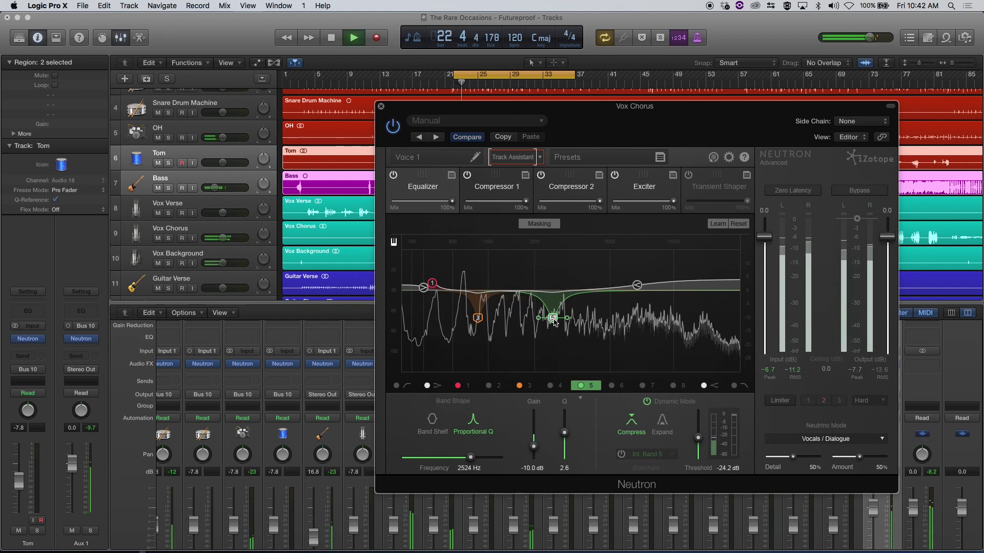
left_click_drag(554, 322, 547, 260)
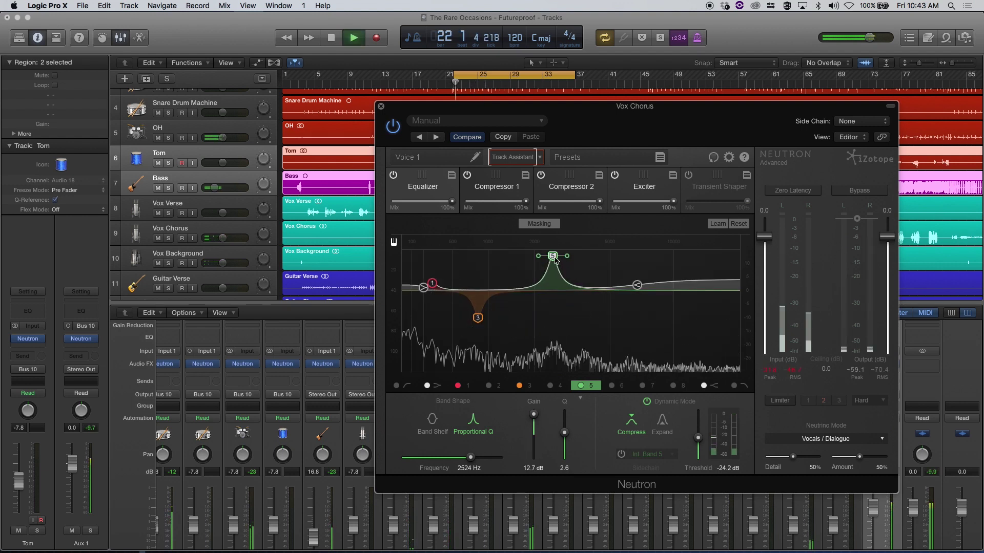
left_click(168, 238)
left_click_drag(551, 258, 554, 336)
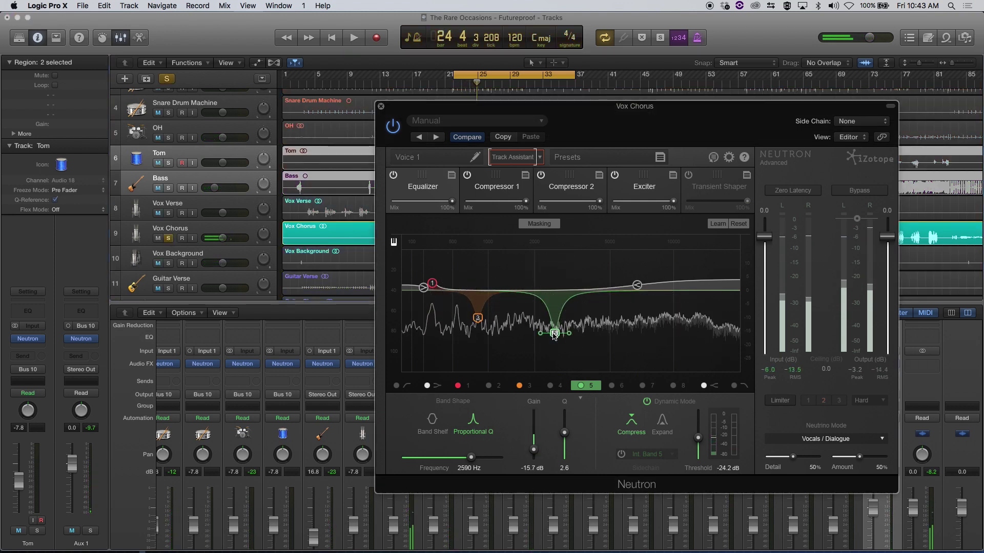
Step: Check the Compressor 1 and Compressor 2 settings made for the Vox Chorus
left_click(508, 180)
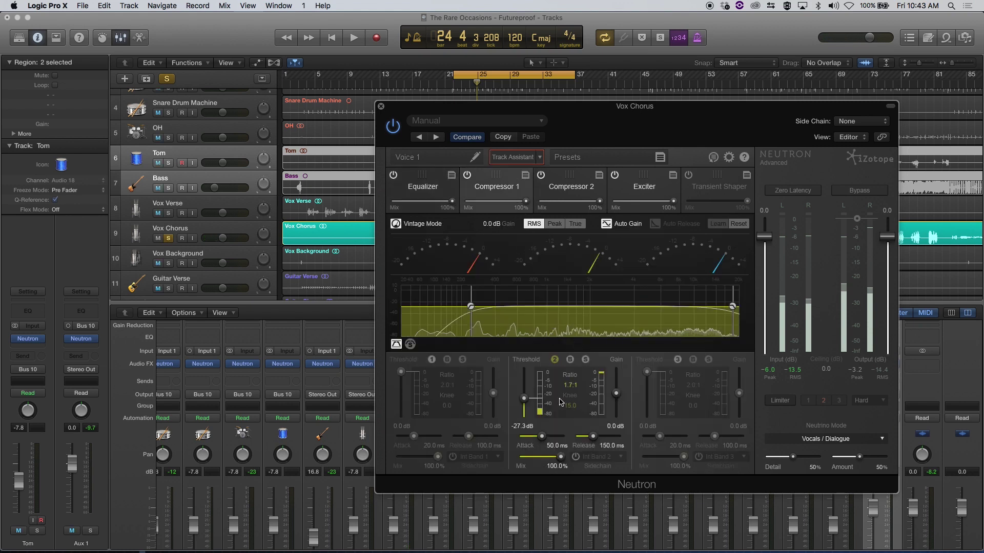
left_click(561, 211)
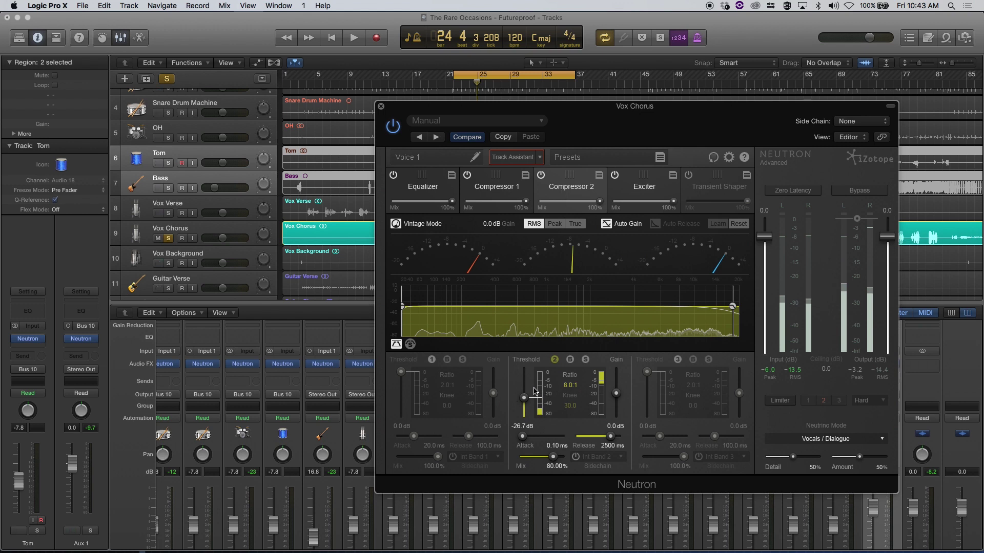
Step: Set the Vox Chorus Track Assistant to Aggressive mode with the Broadband Clarity preset
left_click(540, 158)
left_click(514, 186)
left_click(505, 208)
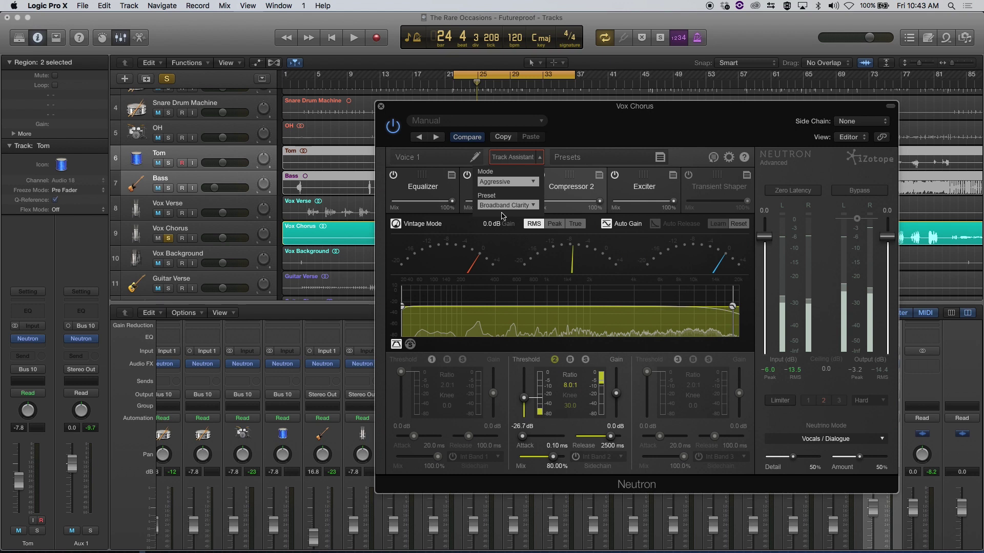
left_click(540, 157)
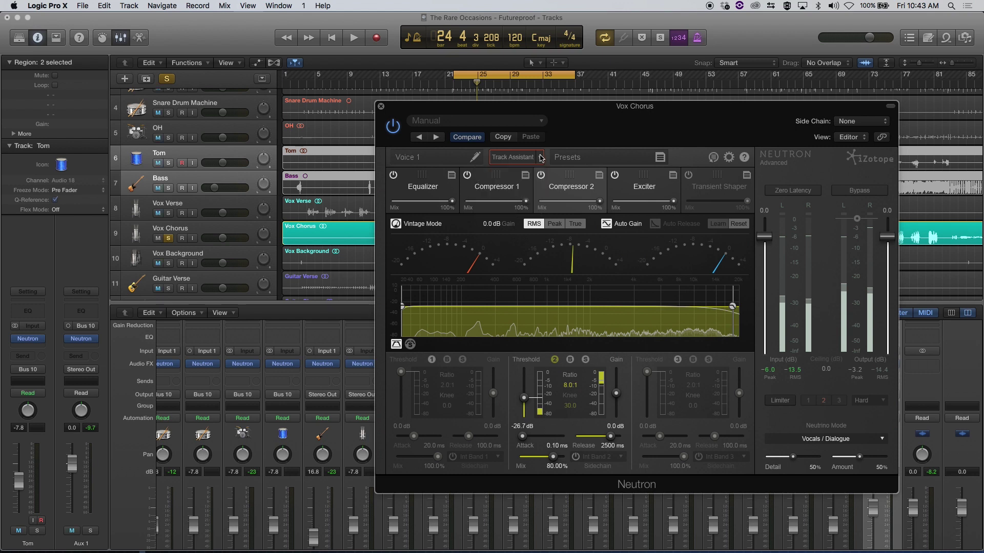
Step: Rerun Track Assistant on the Vox Chorus during playback, turn off its solo, and stop playback
left_click(440, 191)
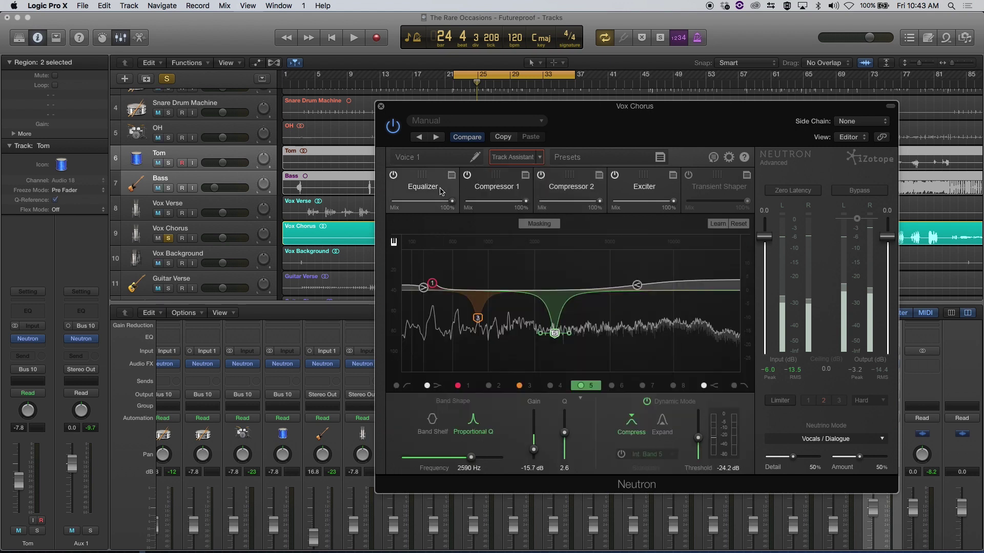
key("space")
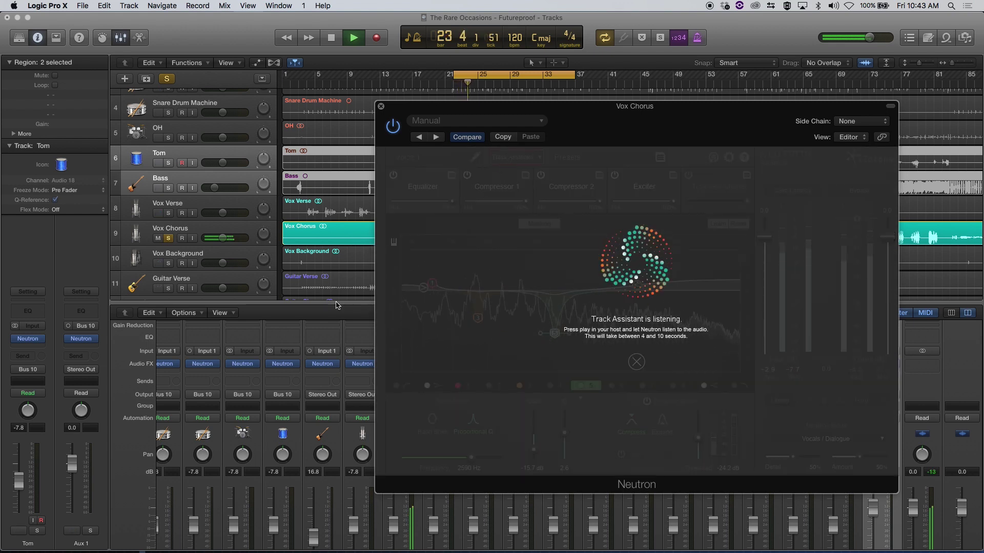
left_click(169, 238)
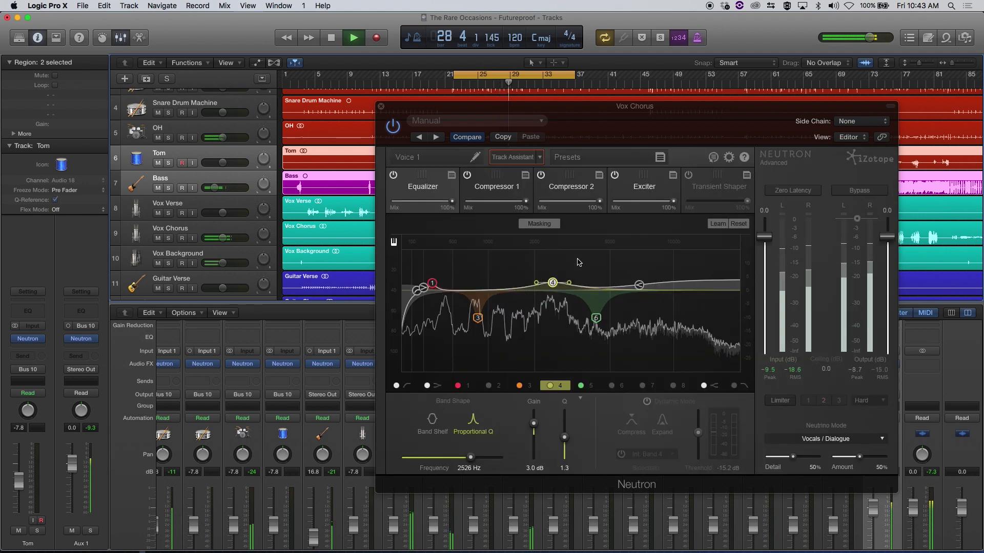
key("space")
Step: Examine the new compressor bands and the Exciter's drive and blend settings on the Vox Chorus
left_click(508, 187)
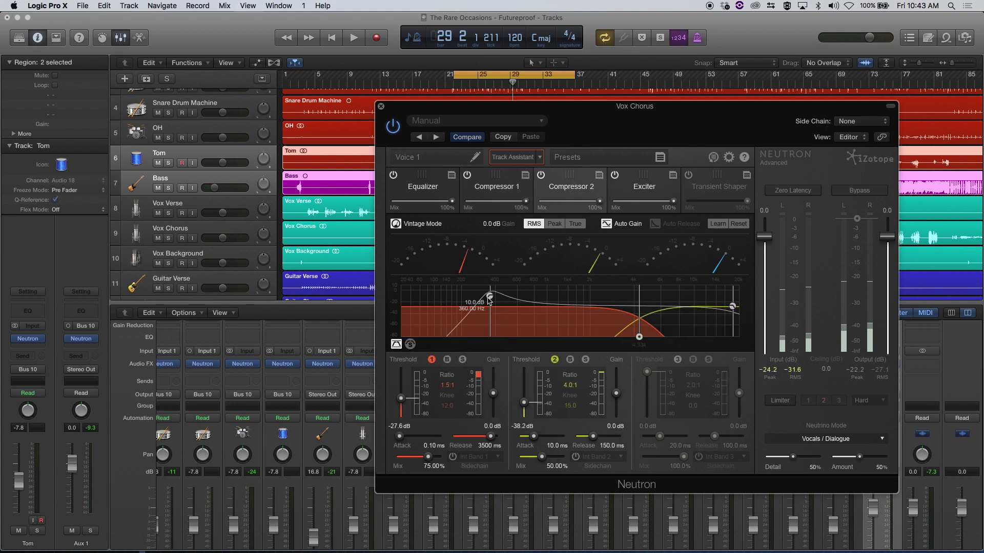
left_click(630, 188)
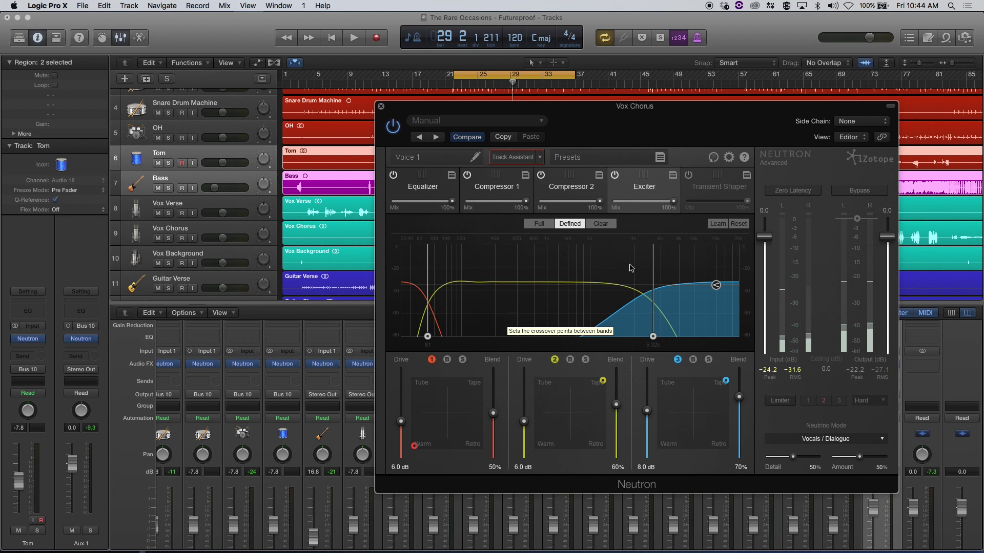
Step: In Neutron's History, store the -15.7 dB band 5 state as A and the latest Track Assistant state as B
left_click(713, 158)
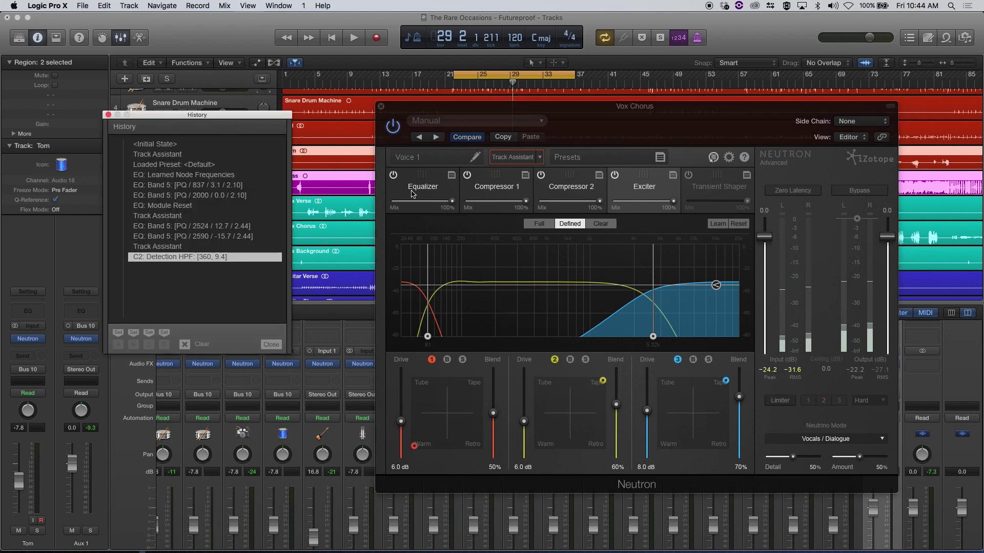
left_click(164, 247)
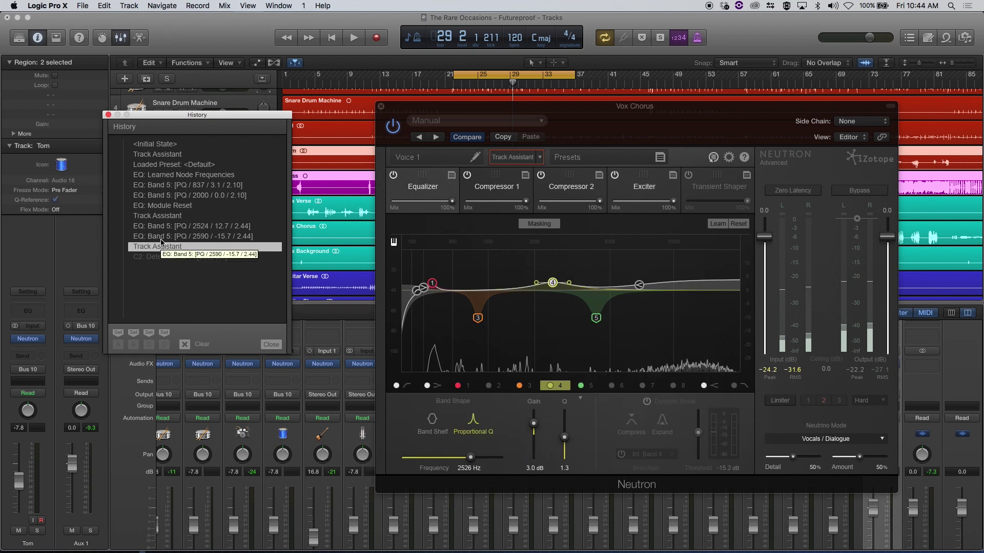
left_click(161, 239)
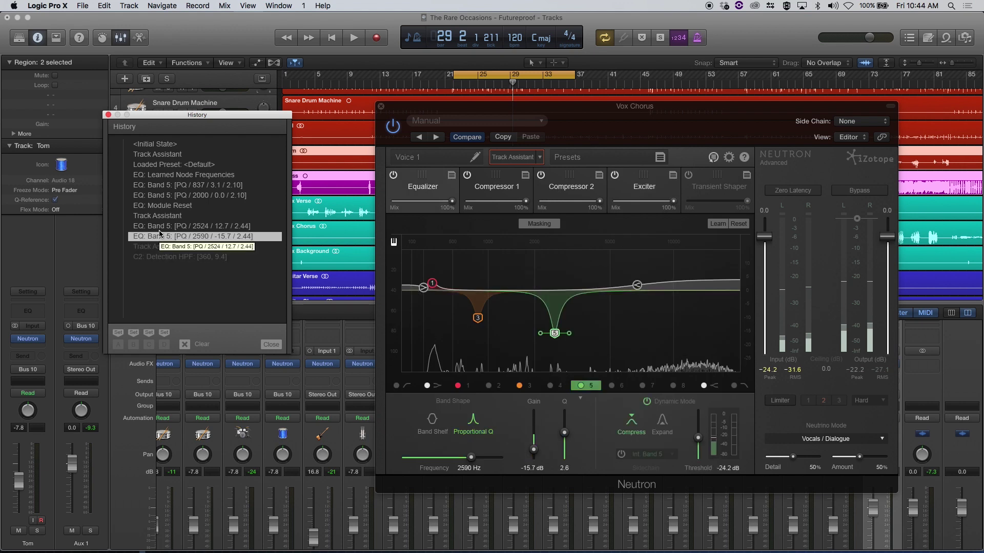
left_click(117, 333)
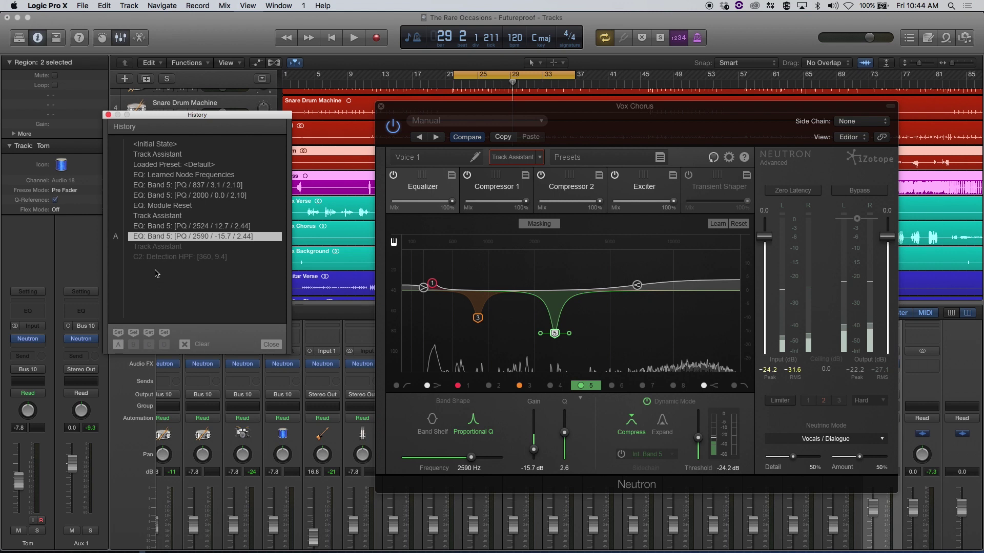
left_click(154, 248)
left_click(133, 334)
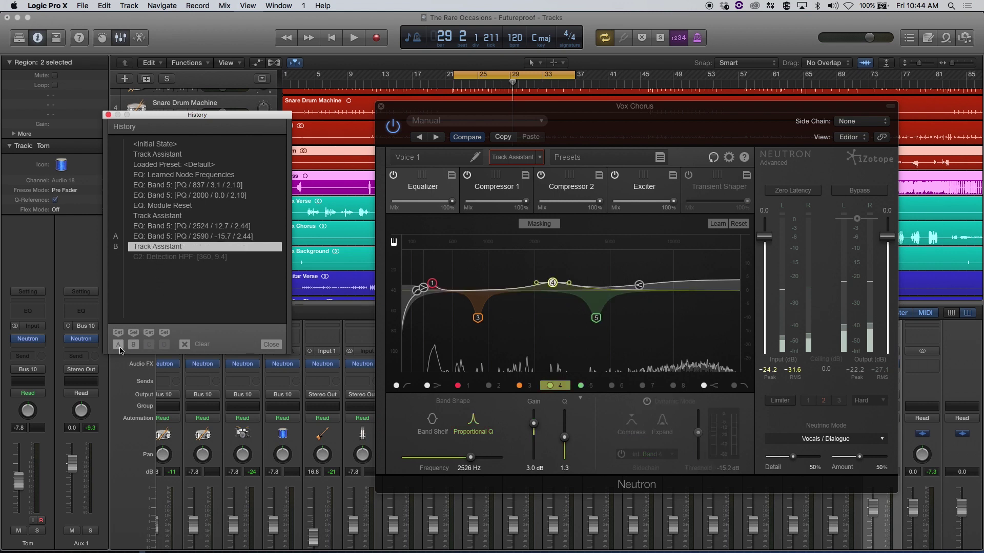
Step: Compare states A and B, ending on B, and close the History and the Vox Chorus Neutron window
left_click(118, 344)
left_click(134, 344)
left_click(118, 345)
left_click(133, 344)
left_click(108, 115)
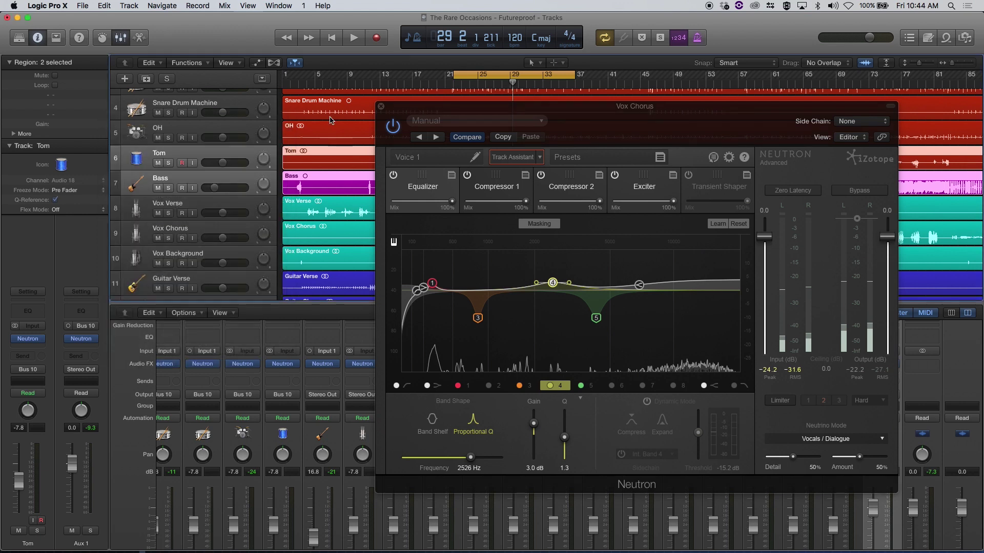
left_click(381, 106)
Step: Open Neutron on the Kick channel, dismiss the Preset Manager, and reposition the plug-in window
scroll(332, 365, "left", 2)
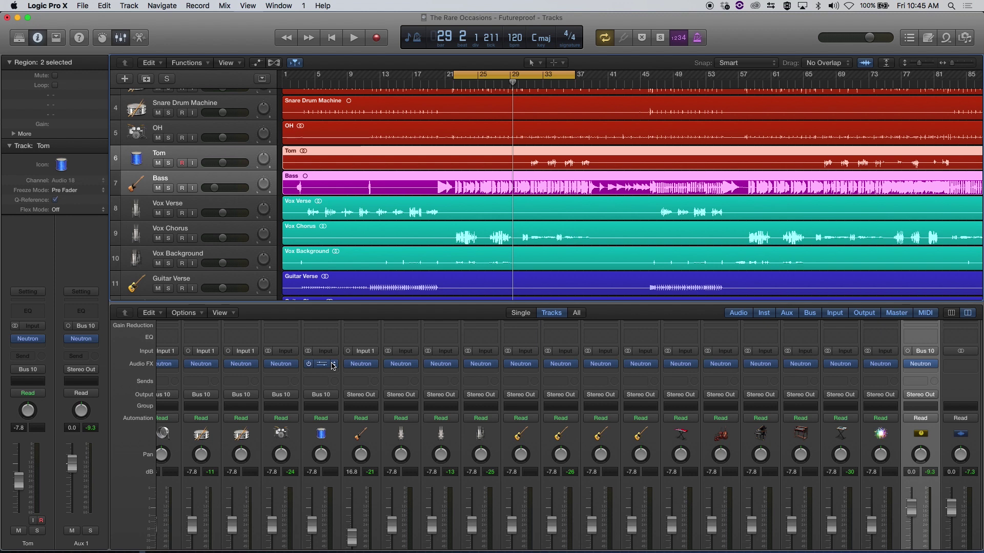
scroll(323, 529, "left", 2)
scroll(323, 529, "left", 1)
scroll(307, 533, "down", 4)
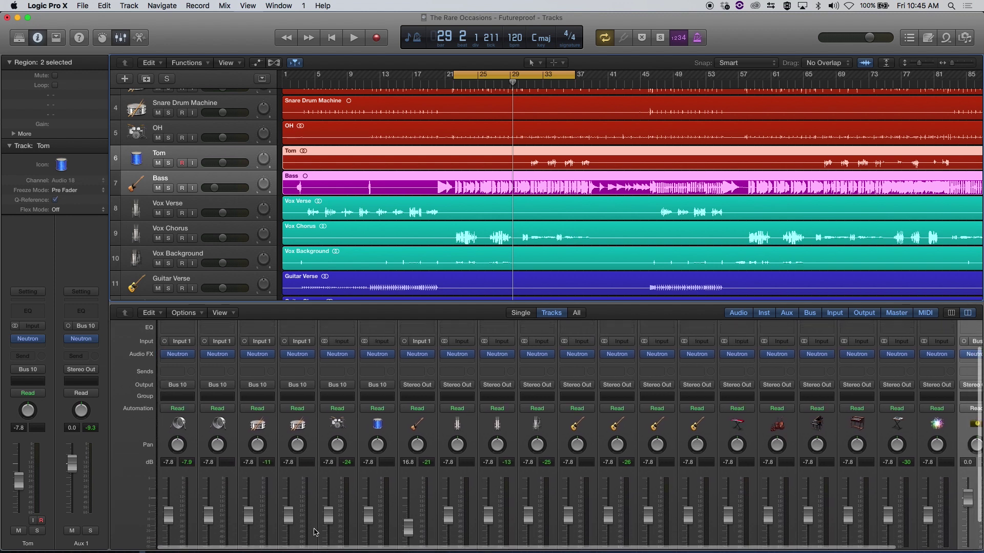
scroll(212, 456, "up", 3)
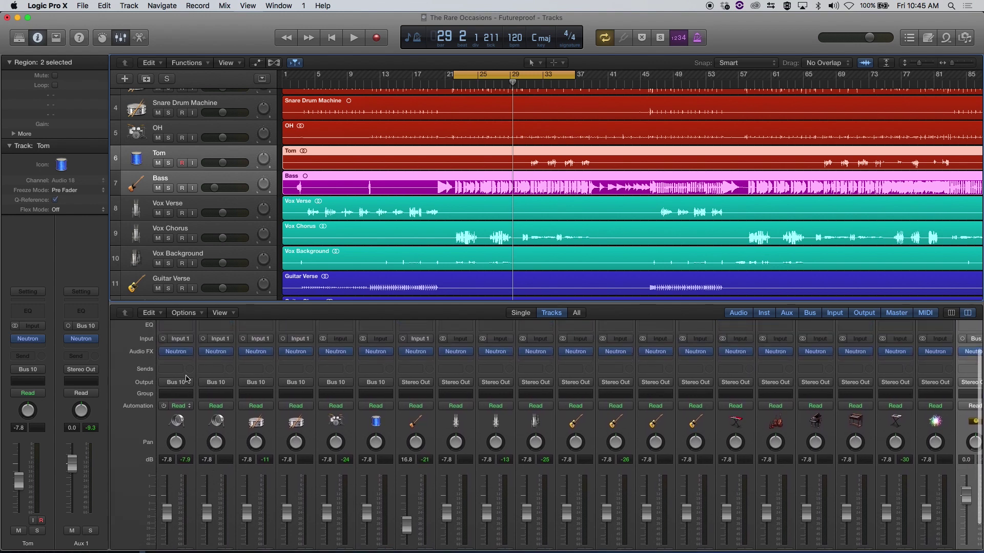
left_click(178, 354)
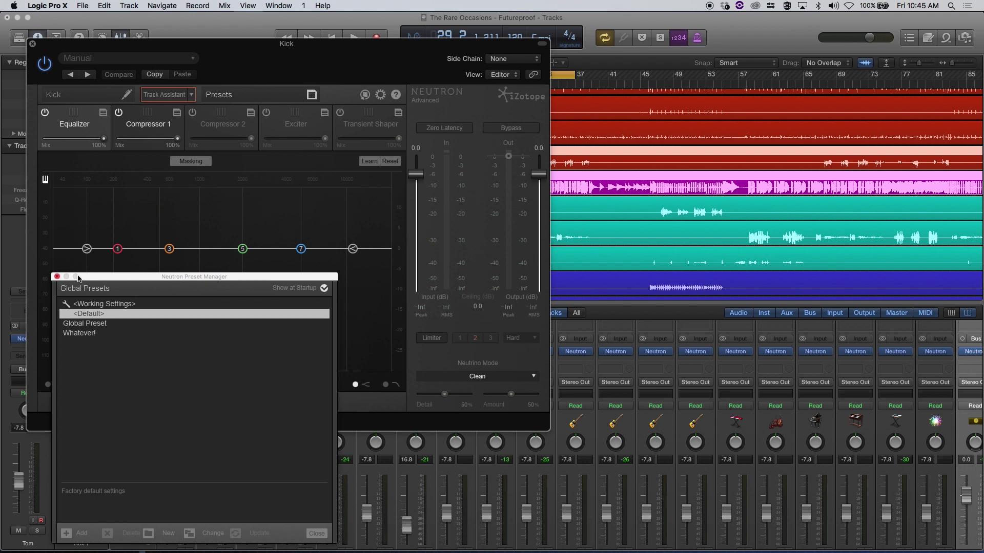
left_click(57, 277)
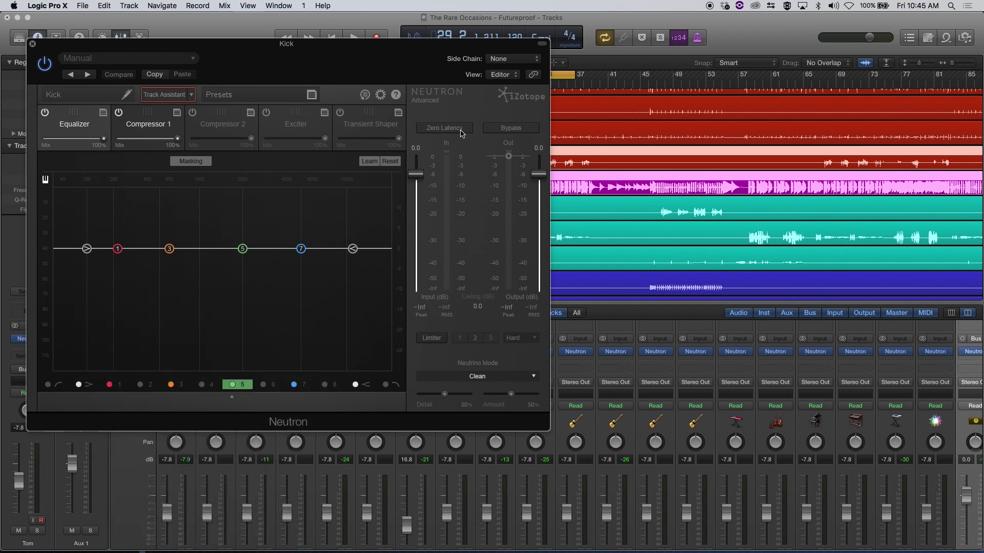
left_click_drag(393, 81, 528, 106)
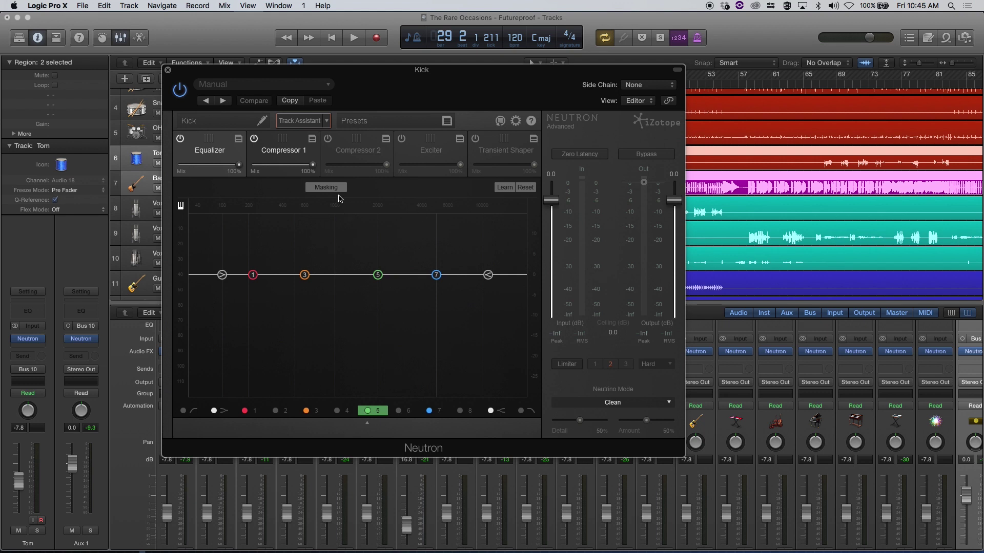
Step: Enable Masking in the Kick's equalizer against the Bass track and play the song to examine where they clash
left_click(334, 188)
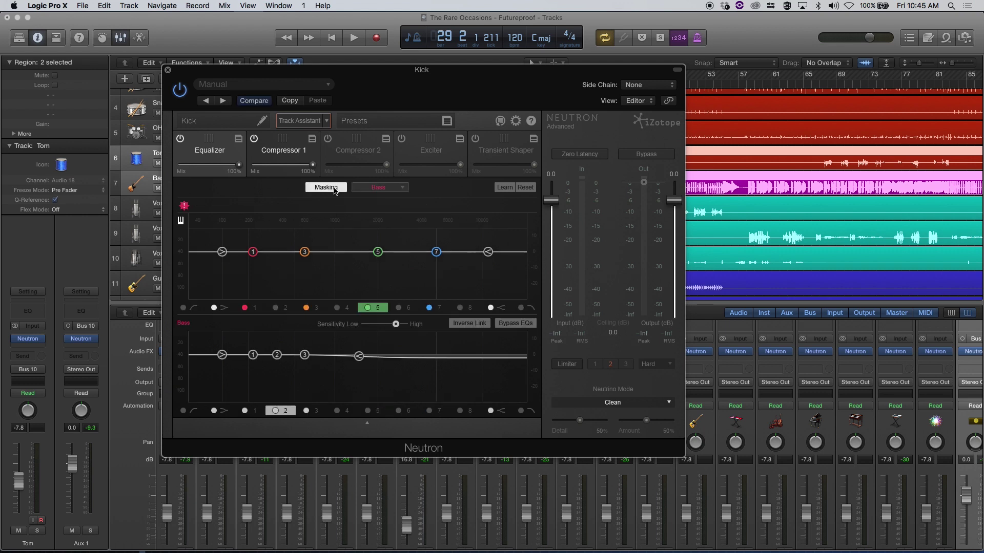
left_click(399, 193)
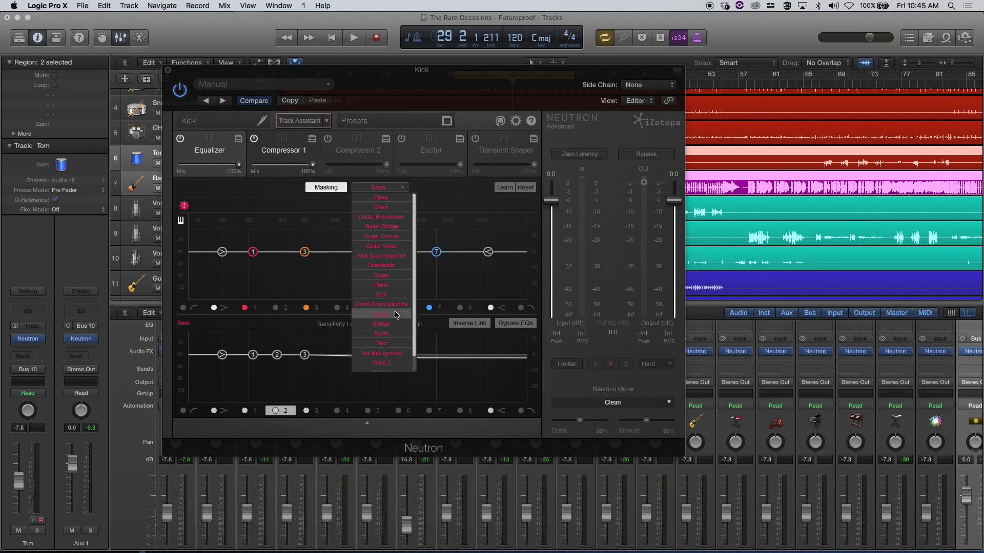
scroll(396, 327, "down", 2)
scroll(396, 326, "up", 2)
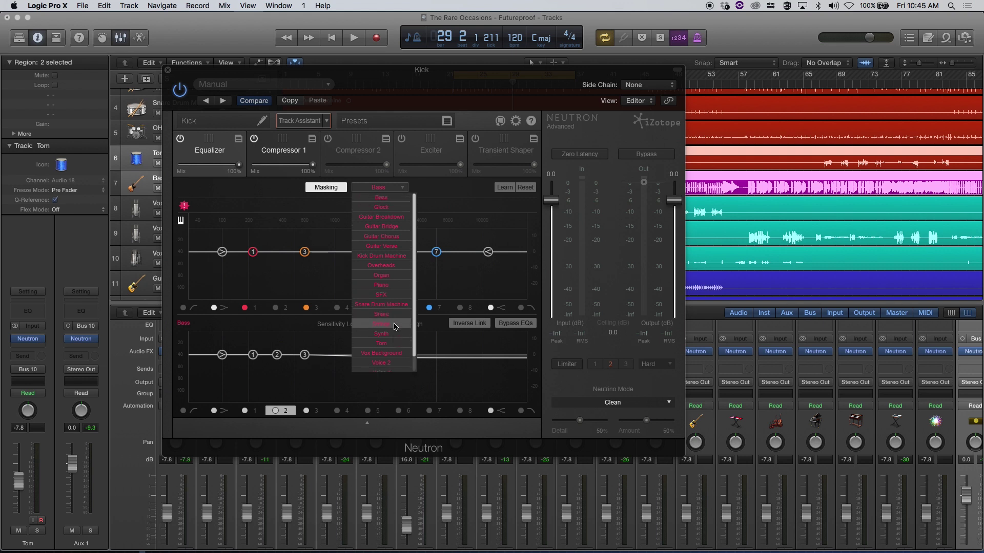
left_click(392, 199)
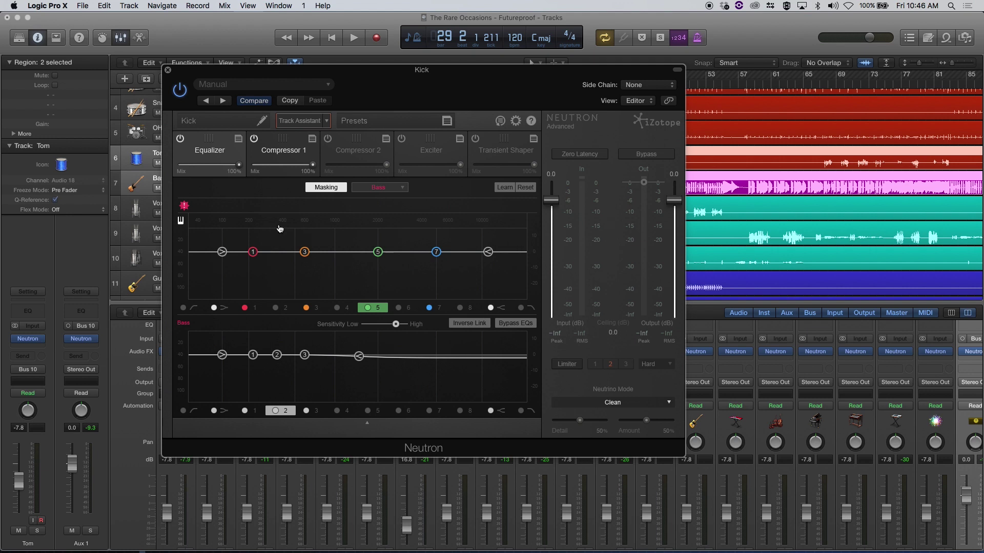
key("space")
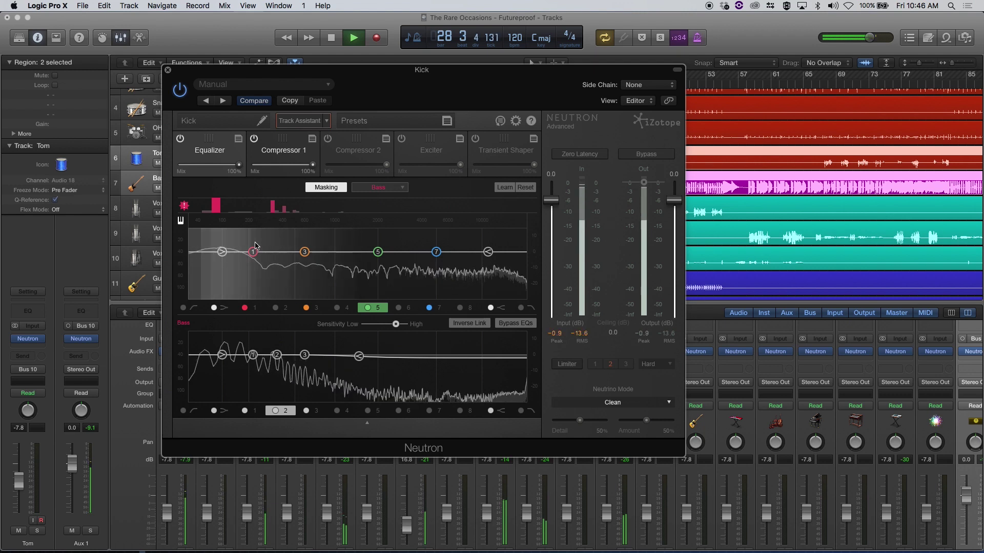
key("space")
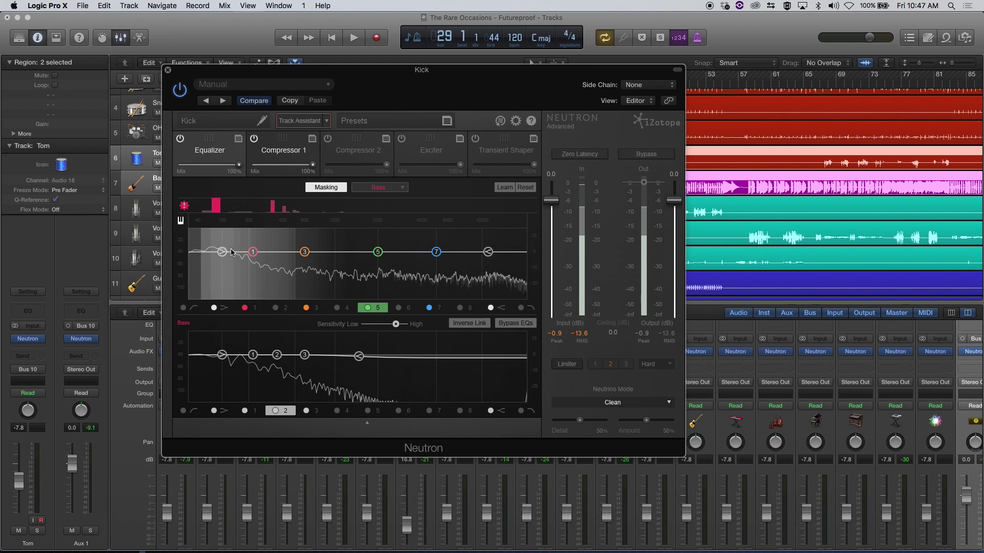
Step: During playback, boost Kick band 1 about 6.5 dB at 73 Hz and band 3 about 5.6 dB at 167 Hz, and boost band 5 in the low mids
key("space")
mouse_move(221, 252)
left_mouse_down()
mouse_move(206, 247)
mouse_move(216, 239)
left_mouse_up()
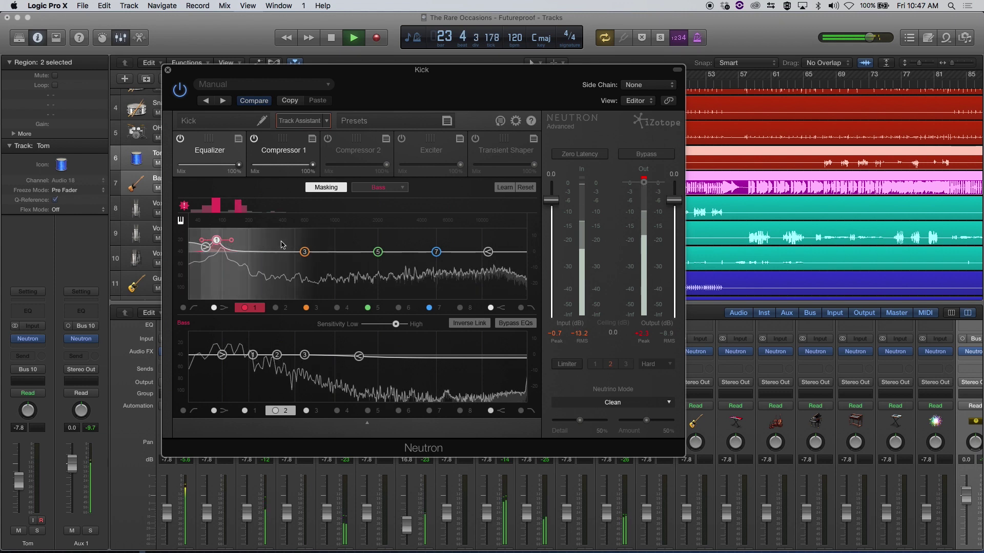
left_click_drag(304, 251, 245, 243)
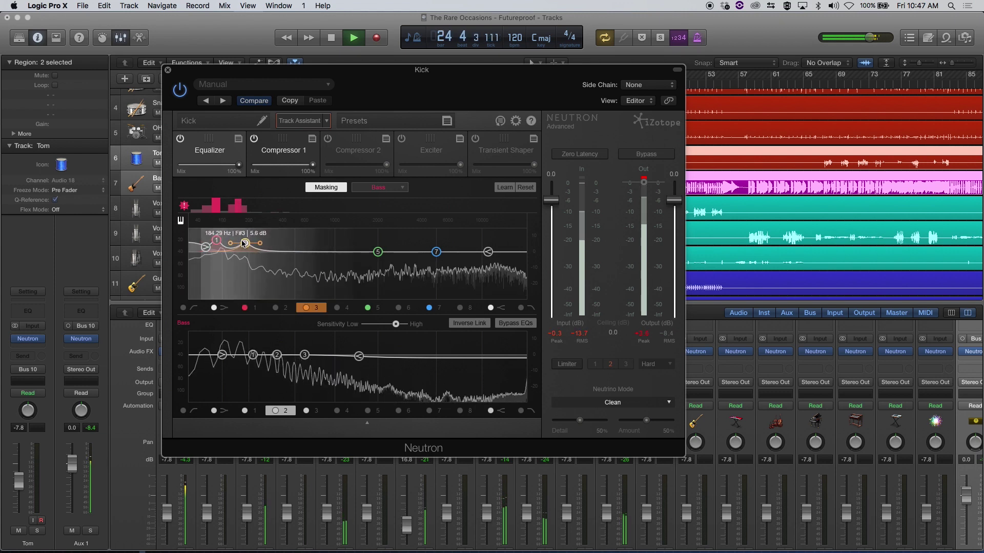
left_click_drag(216, 240, 241, 243)
left_click_drag(377, 252, 279, 244)
key("space")
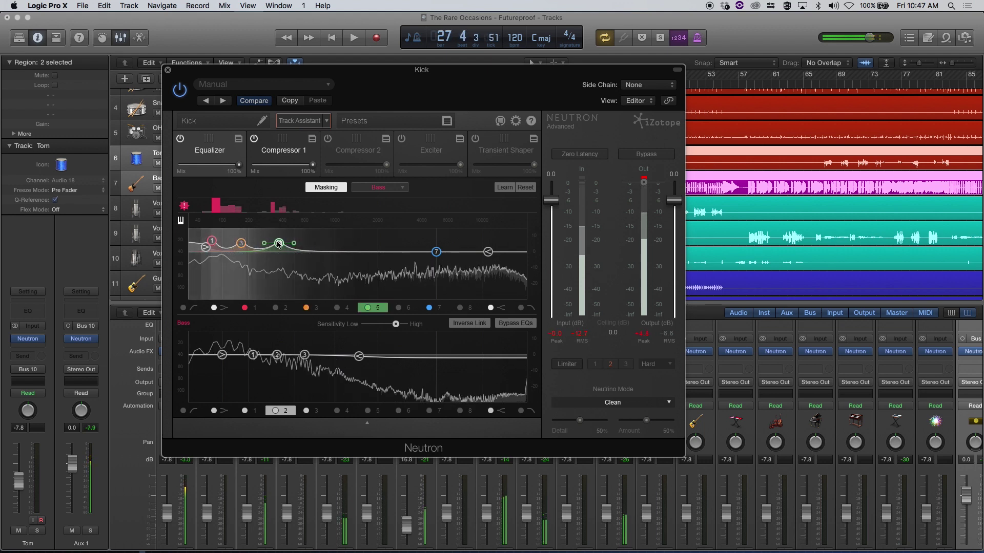
Step: Show the Kick equalizer's band details, set band 1 to Dynamic Mode with Expand, and play the song
left_click(366, 421)
left_click(213, 237)
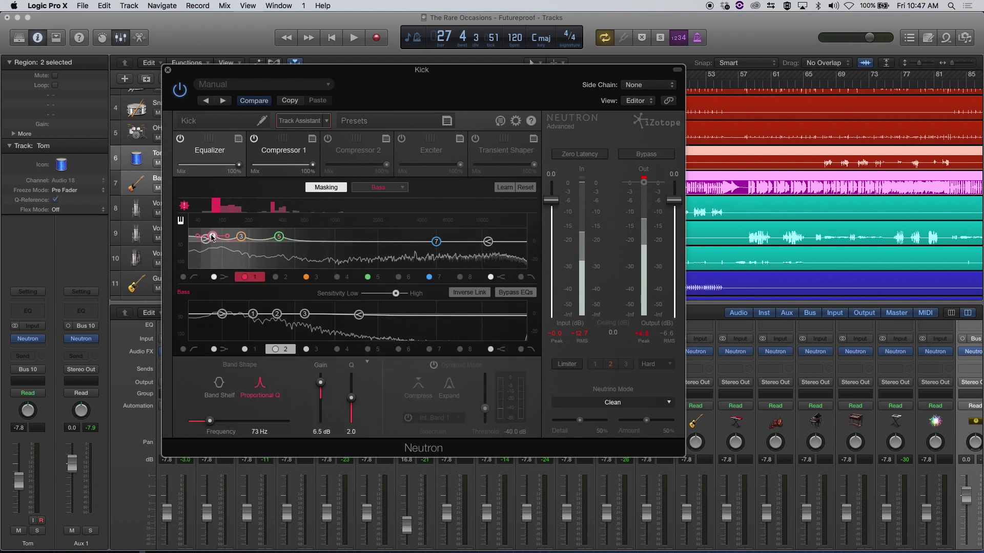
left_click(434, 364)
left_click(445, 389)
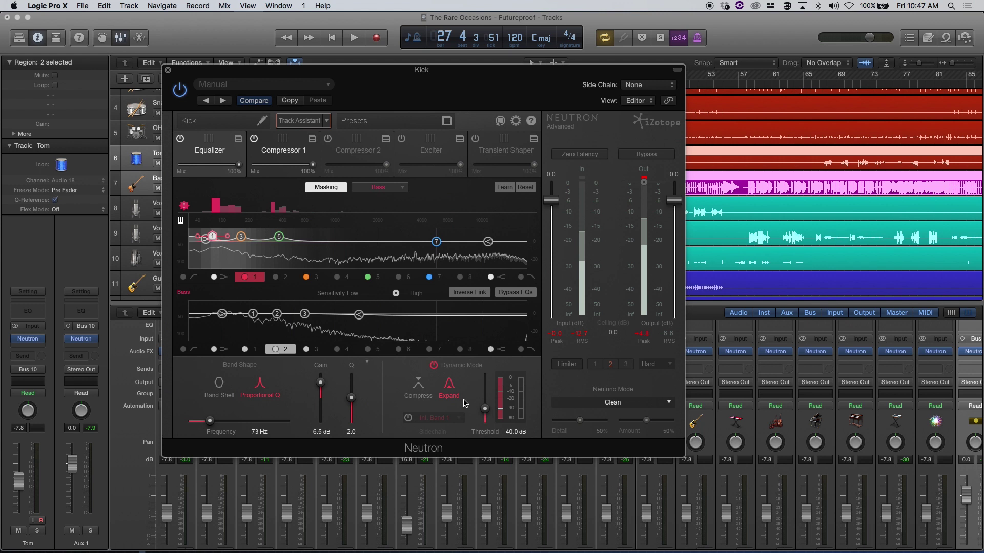
key("space")
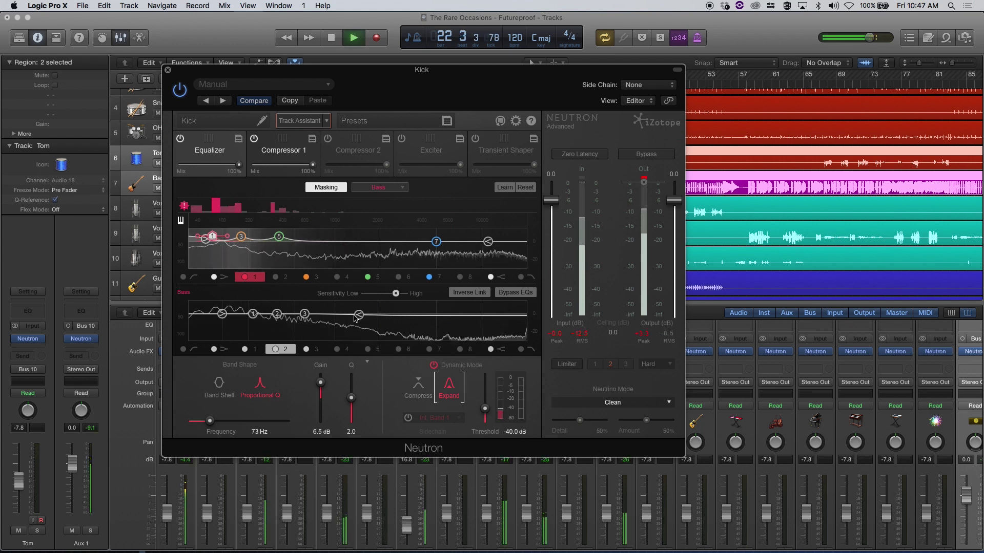
Step: Try Dynamic Mode with Expand on Kick band 3, varying its threshold between about -38.9 and -55.3 dB during playback
left_click(241, 236)
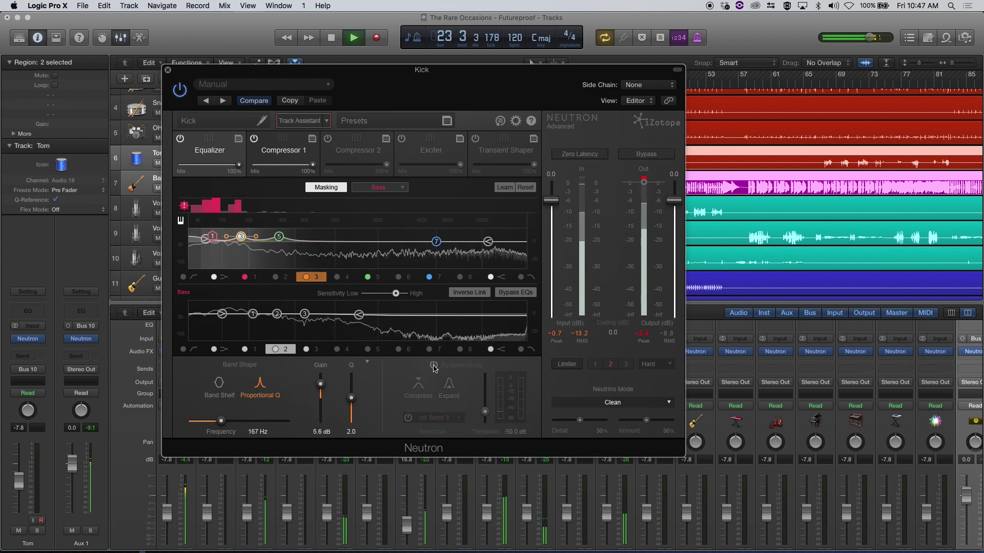
left_click(448, 385)
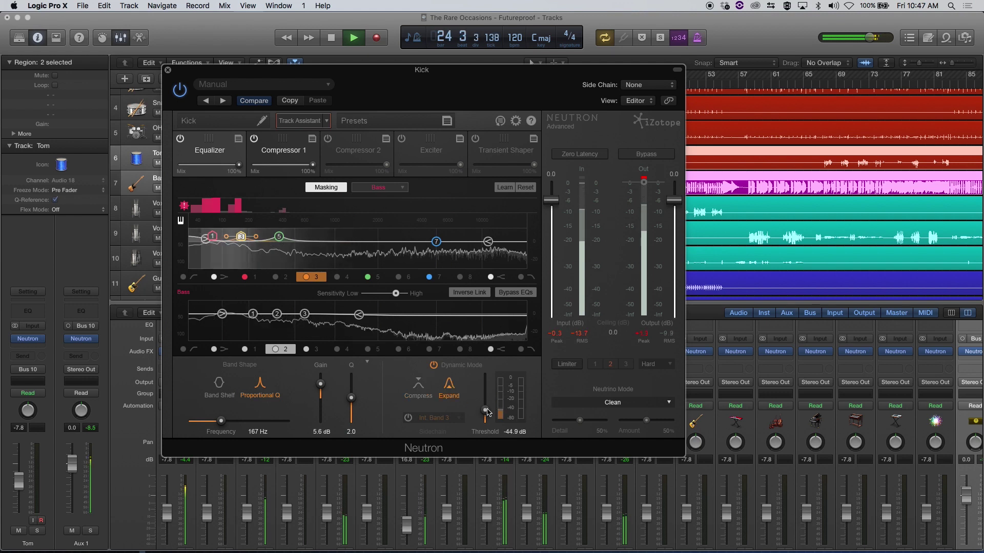
left_click_drag(485, 412, 488, 411)
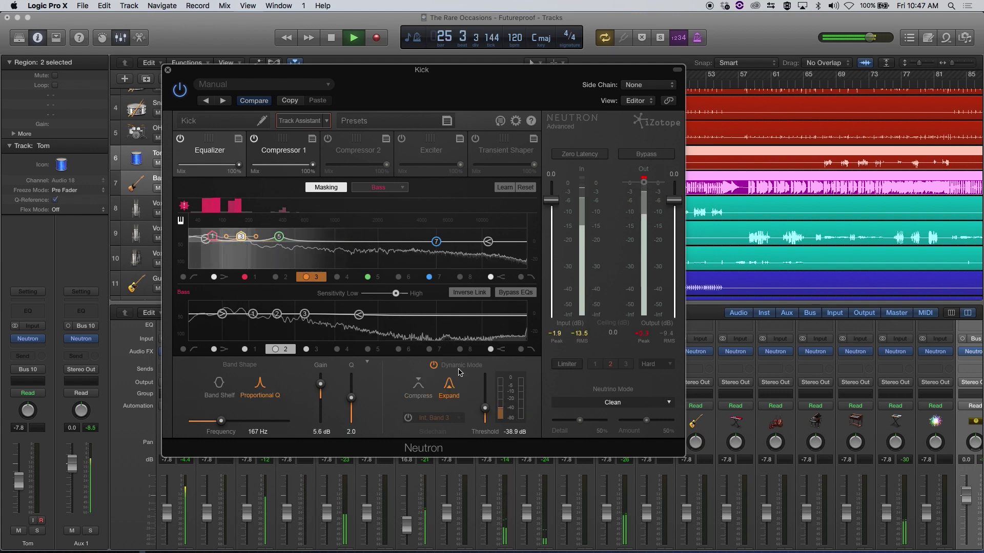
left_click_drag(485, 408, 485, 413)
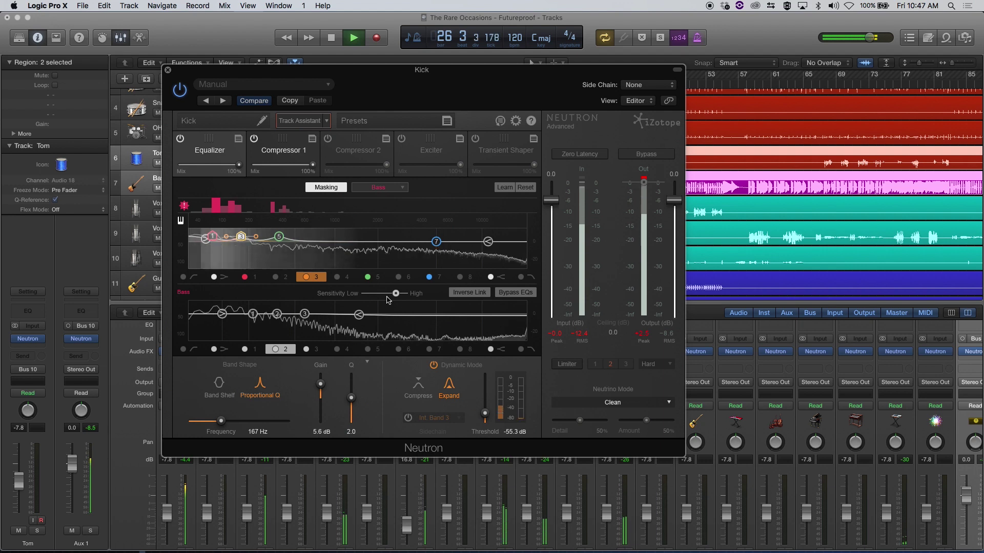
key("space")
left_click(433, 365)
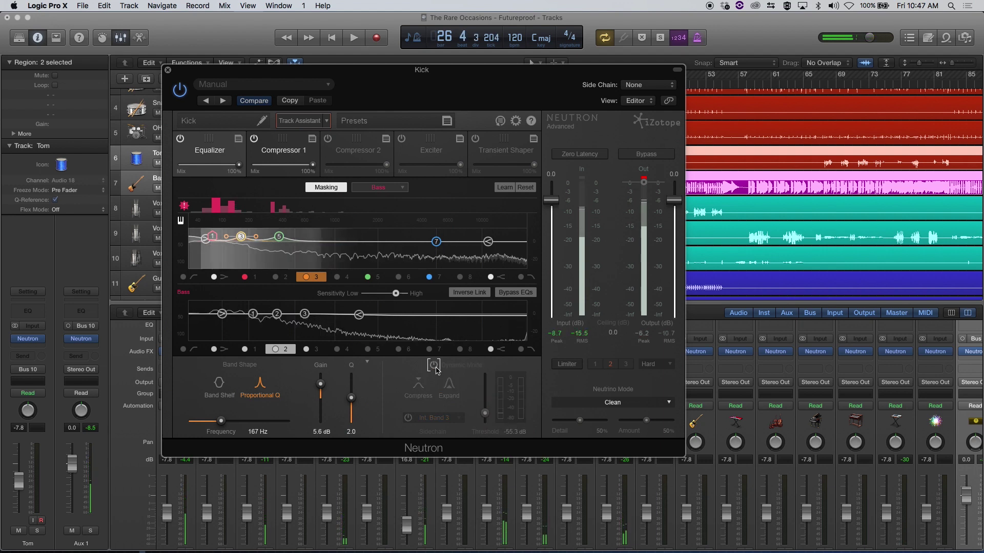
left_click(367, 362)
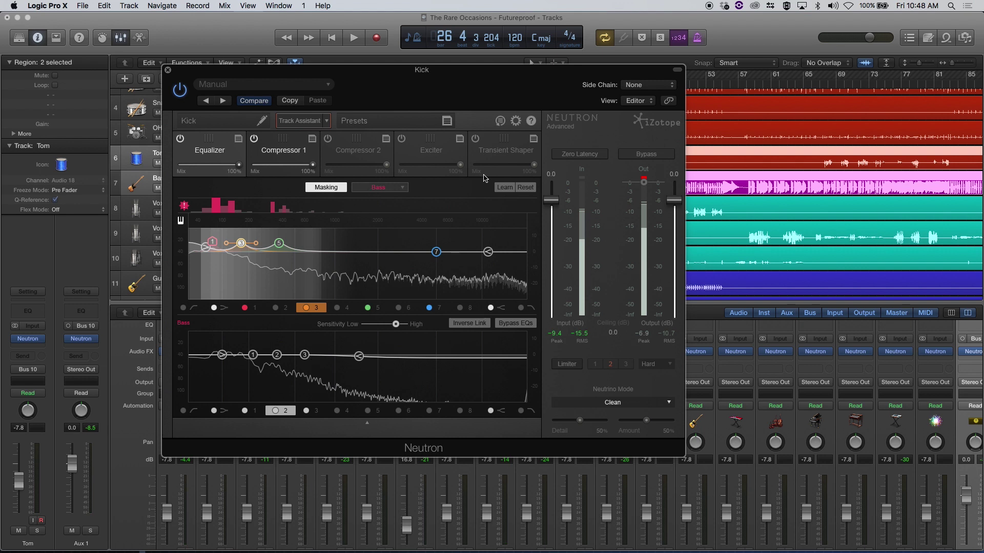
Step: Open Neutron on the Bass channel with its Equalizer showing, and arrange the Kick and Bass plug-in windows side by side
left_click_drag(467, 112, 194, 134)
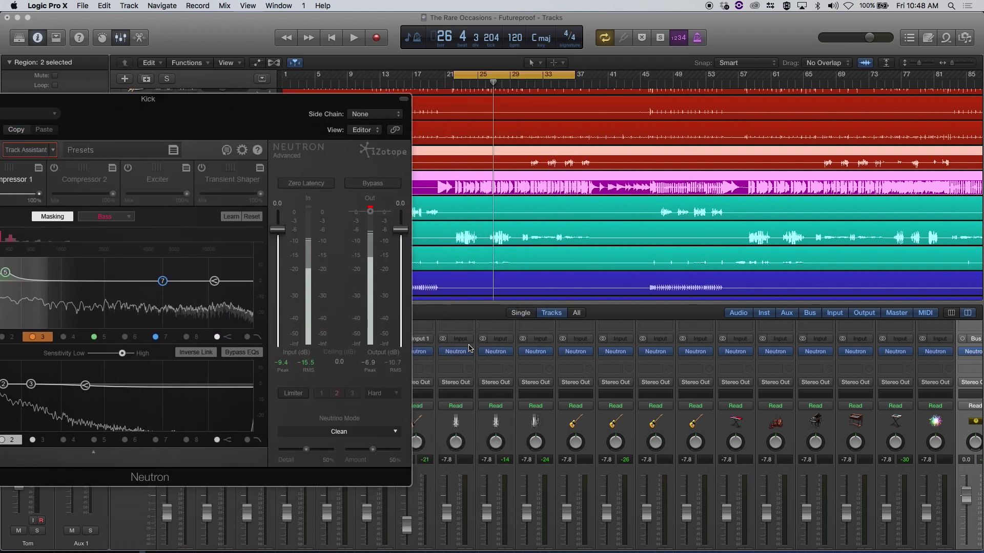
scroll(469, 349, "down", 3)
scroll(469, 349, "up", 3)
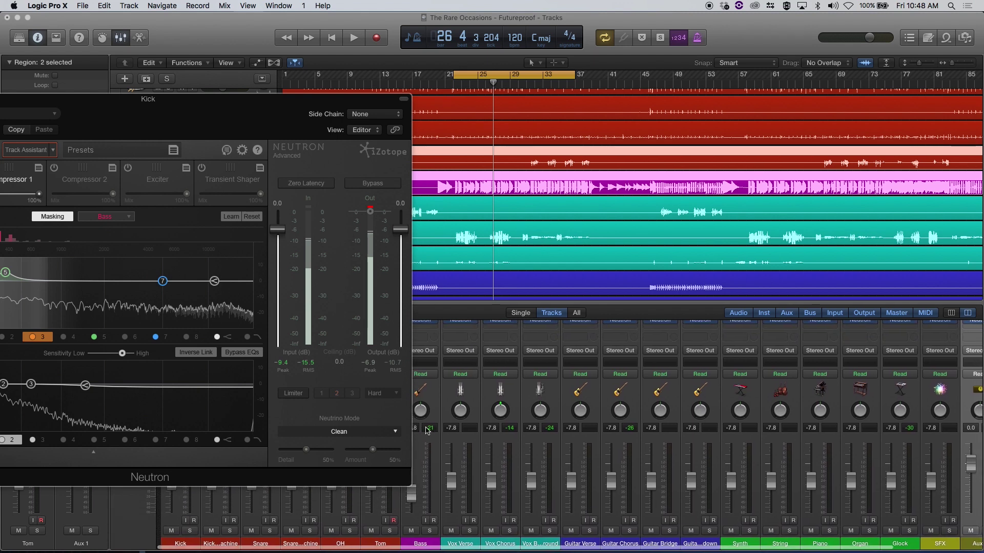
scroll(426, 431, "right", 1)
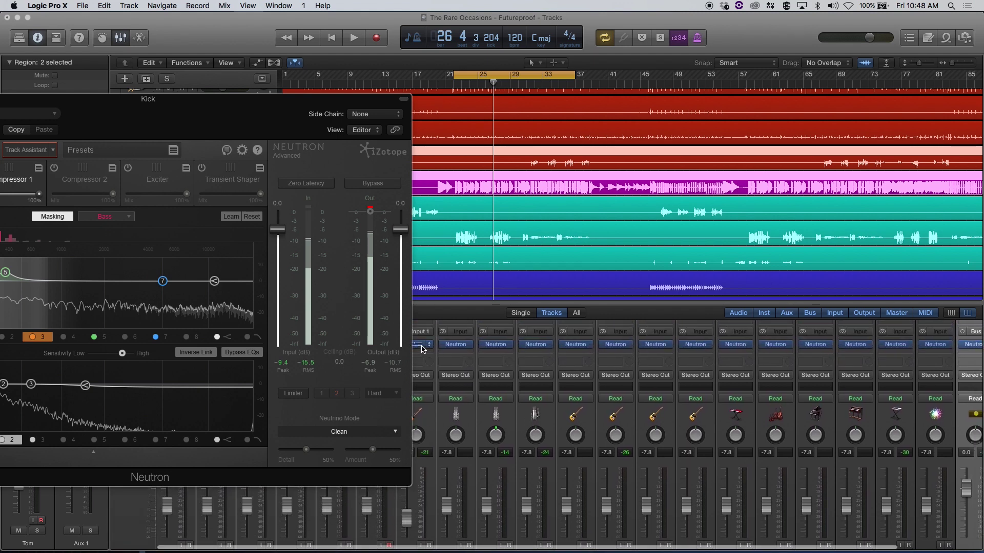
left_click(423, 349)
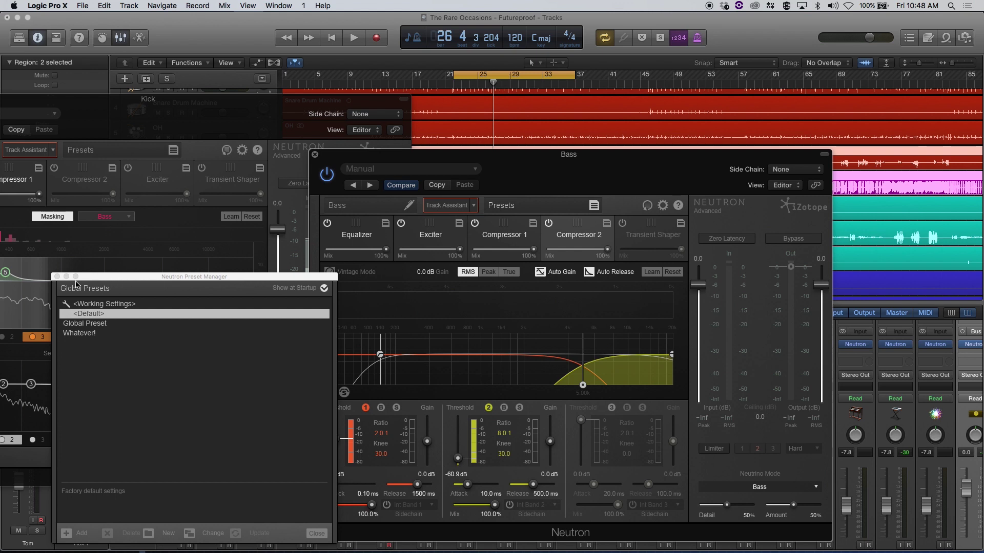
left_click(333, 199)
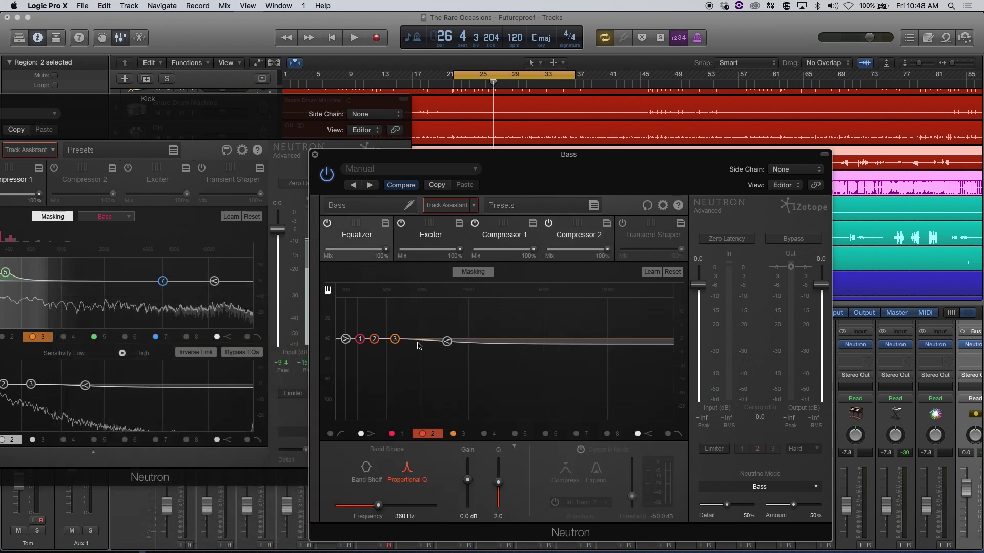
left_click_drag(562, 155, 791, 17)
left_click_drag(263, 117, 414, 139)
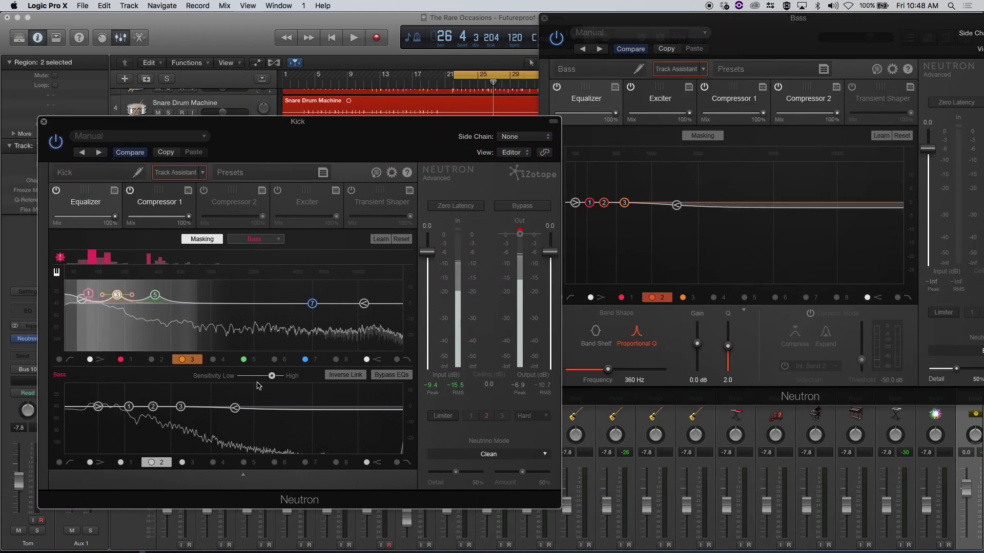
Step: From the Kick's Masking view, cut Bass bands 1 and 2 and lower its low shelf about 1.5 dB at 98 Hz during playback
mouse_move(132, 409)
left_mouse_down()
mouse_move(177, 410)
mouse_move(200, 388)
mouse_move(261, 416)
mouse_move(220, 441)
mouse_move(285, 403)
mouse_move(264, 444)
mouse_move(120, 404)
mouse_move(141, 416)
left_mouse_up()
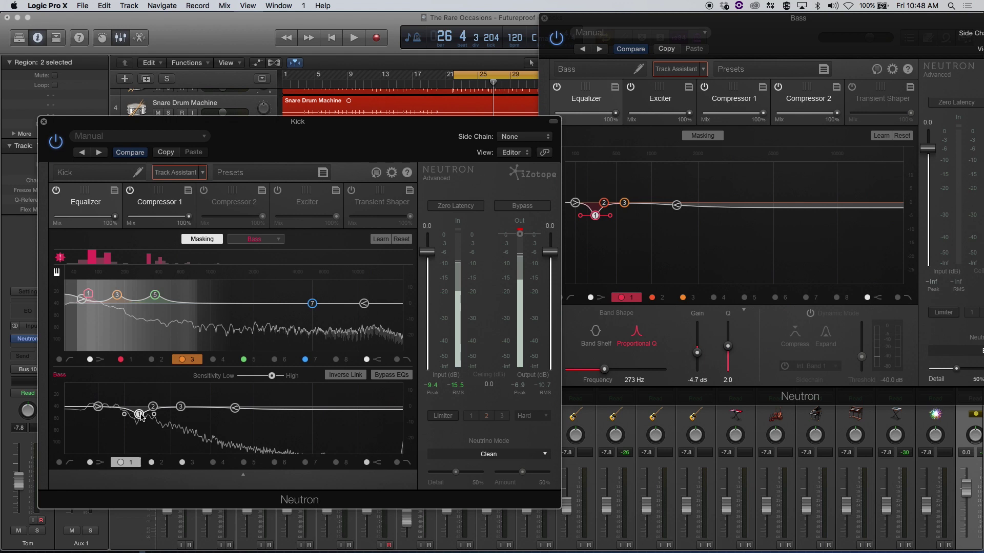
key("space")
left_click_drag(141, 417, 98, 412)
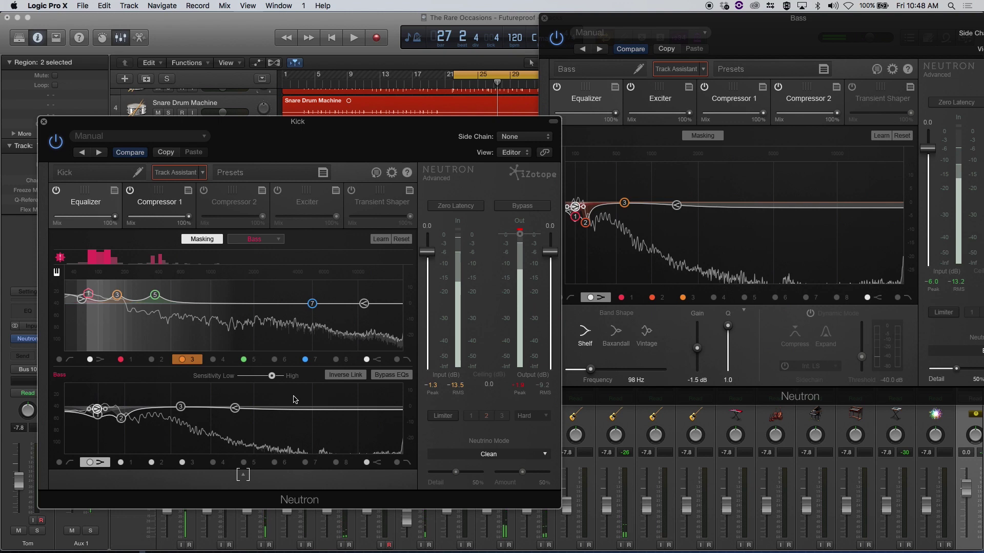
Step: Enable Inverse Link, readjust Kick bands 5 and 3 to mirror cuts onto the Bass, with Bass band 5 about -3.7 dB at 363 Hz, and select Bass band 1
left_click(346, 375)
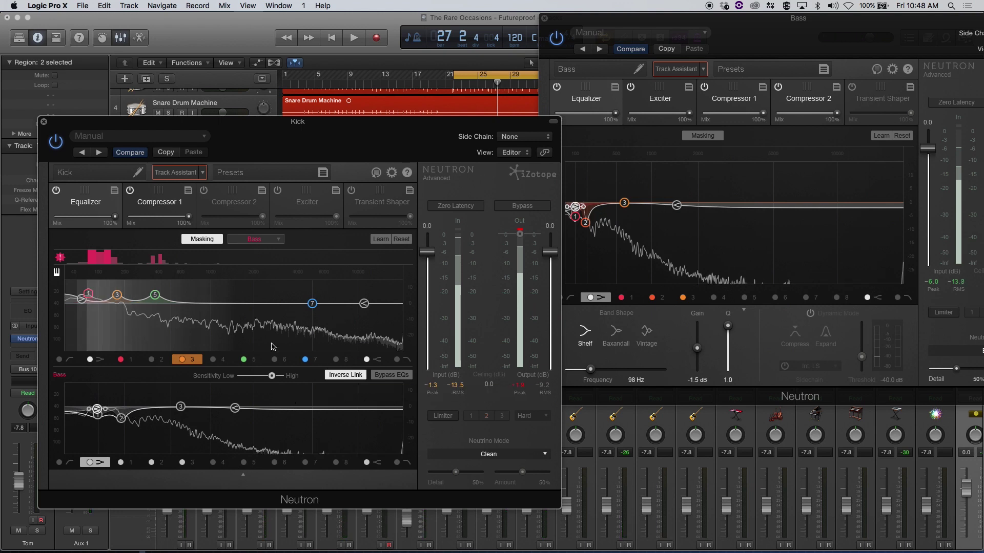
mouse_move(156, 298)
left_mouse_down()
mouse_move(176, 287)
mouse_move(210, 312)
mouse_move(189, 274)
mouse_move(189, 307)
mouse_move(158, 299)
left_mouse_up()
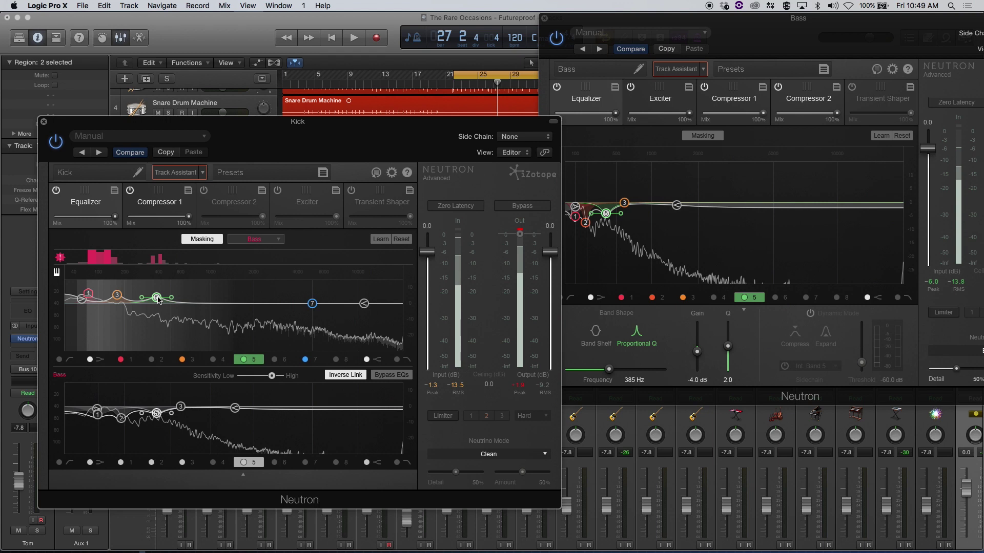
left_click_drag(157, 298, 118, 297)
left_click(118, 295)
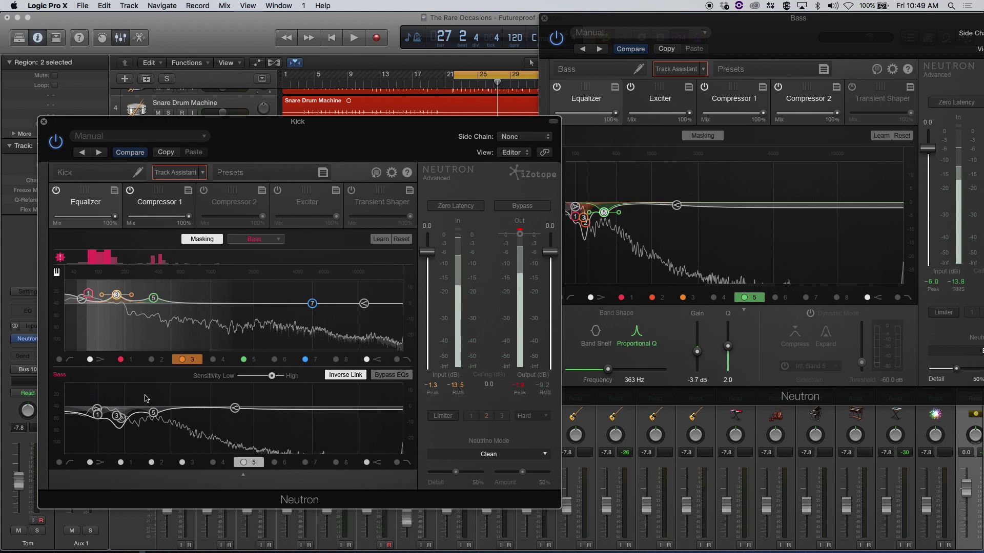
left_click(98, 417)
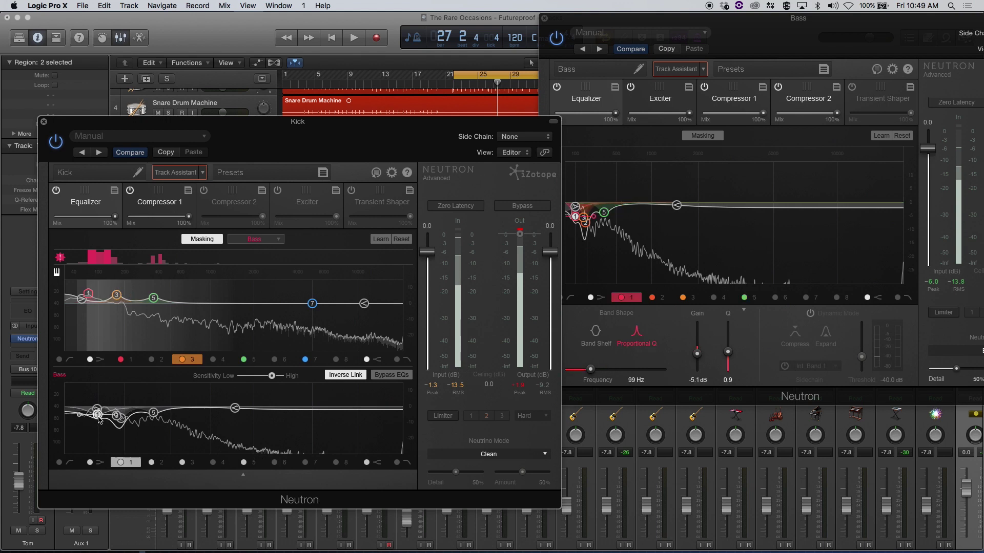
left_click(605, 156)
left_click(626, 194)
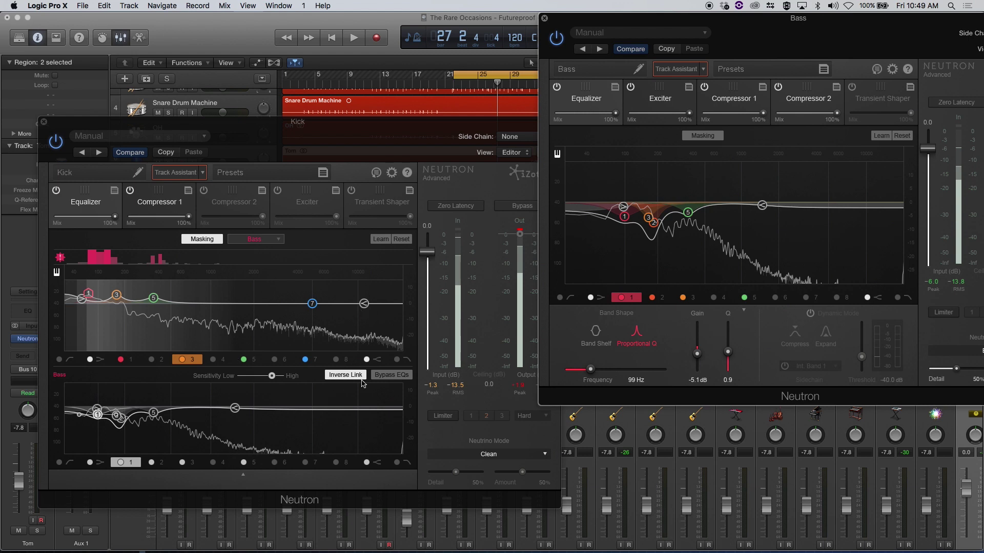
Step: Play the song while switching Bypass EQs on and off to compare Kick and Bass with and without equalization, ending with the equalizers active
left_click(401, 379)
left_click(401, 380)
left_click(400, 379)
left_click(400, 379)
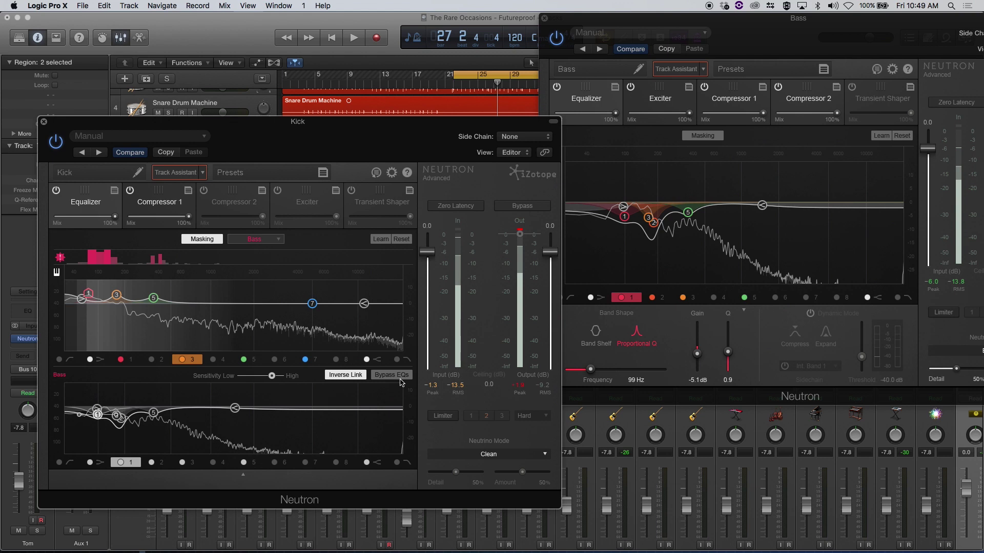
key("space")
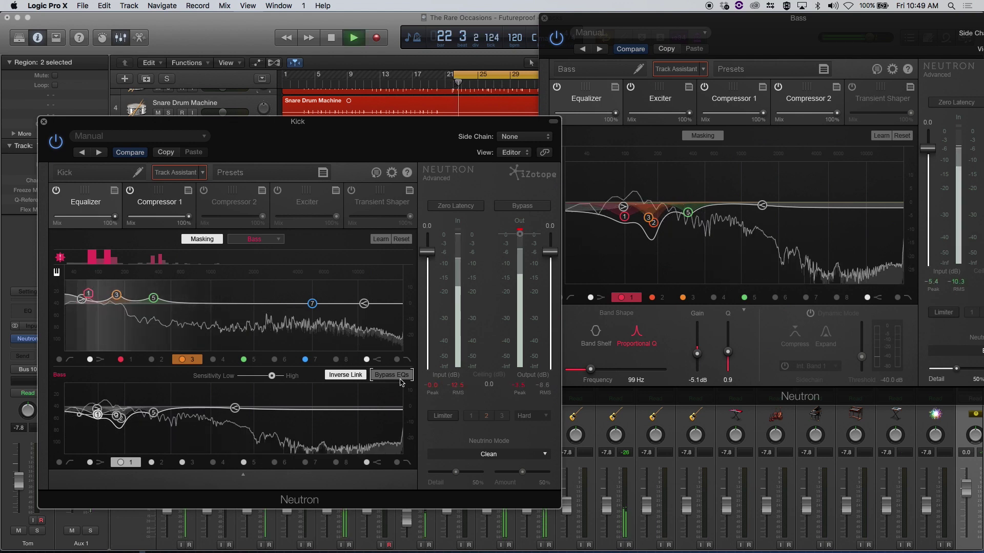
left_click(400, 381)
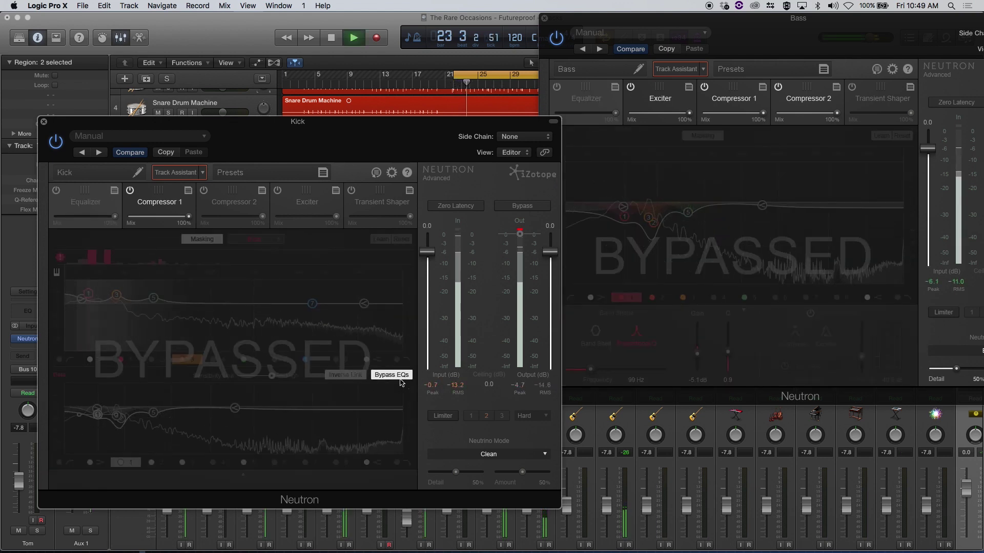
left_click(401, 380)
left_click(400, 380)
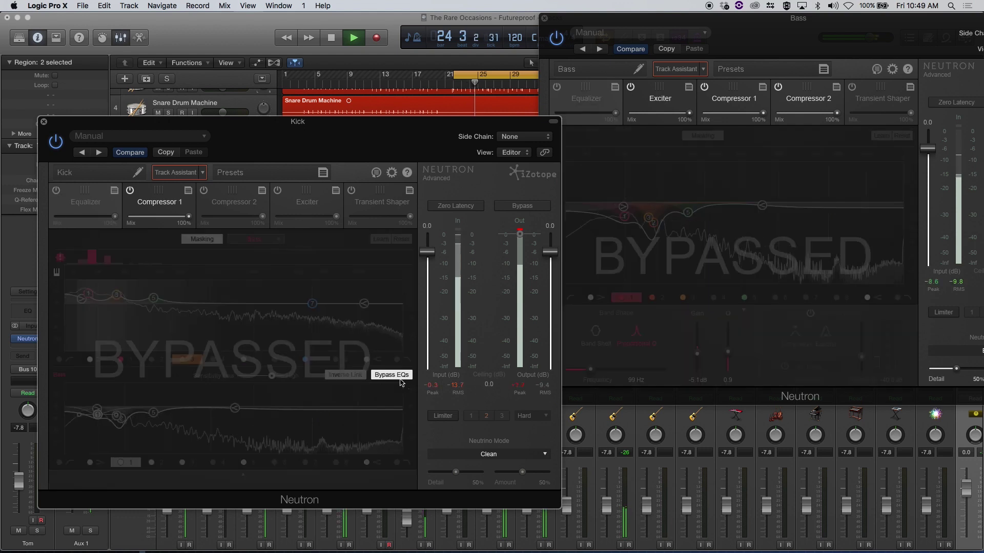
left_click(401, 380)
key("space")
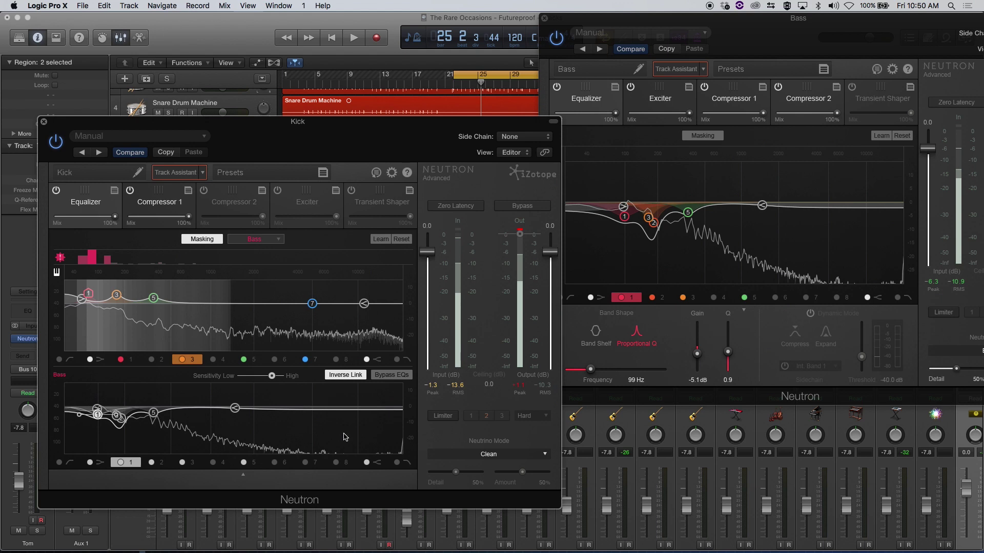
Step: Enable Dynamic Mode on Bass band 1, set the Kick plug-in's side chain to Audio 9 - Kick, and key the band from Ext. Band 1
left_click(242, 478)
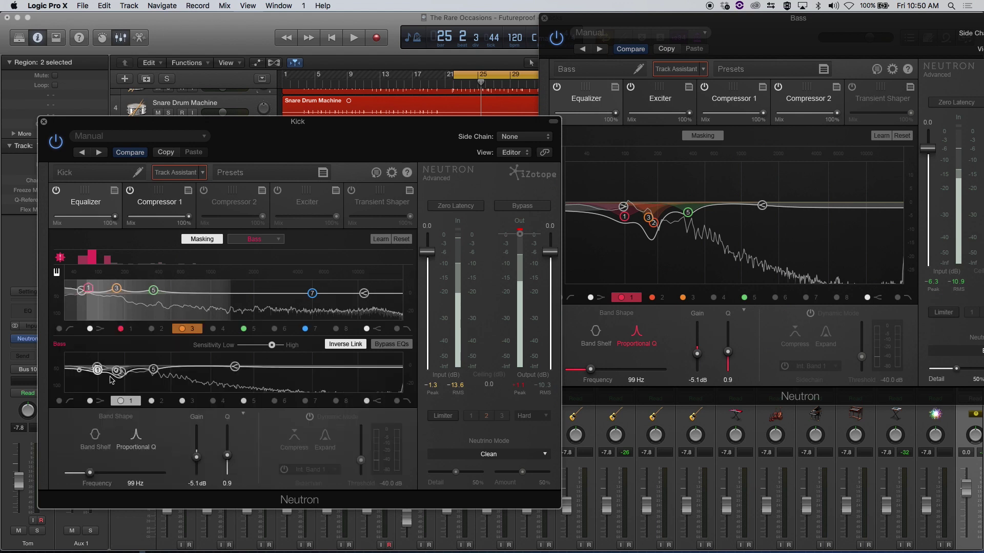
left_click(309, 417)
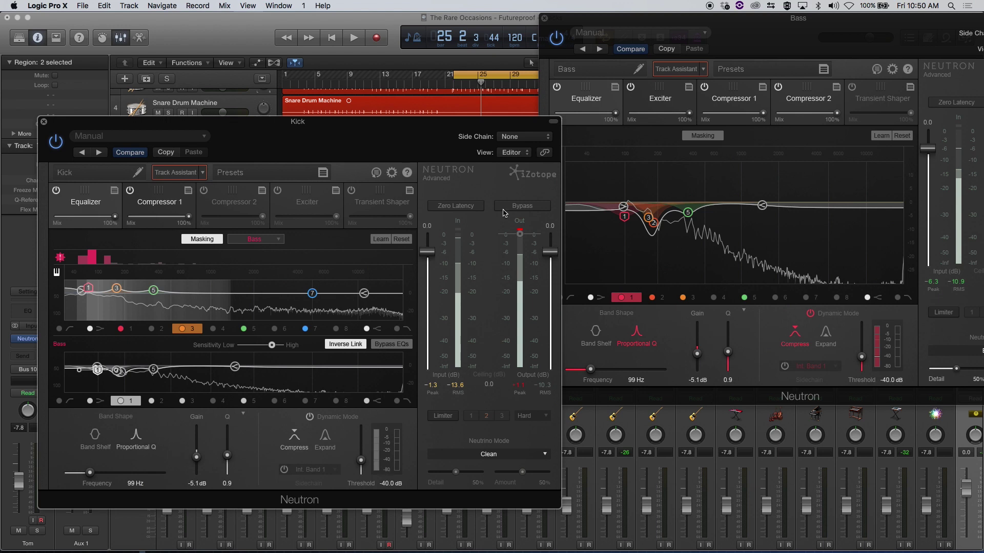
left_click(523, 137)
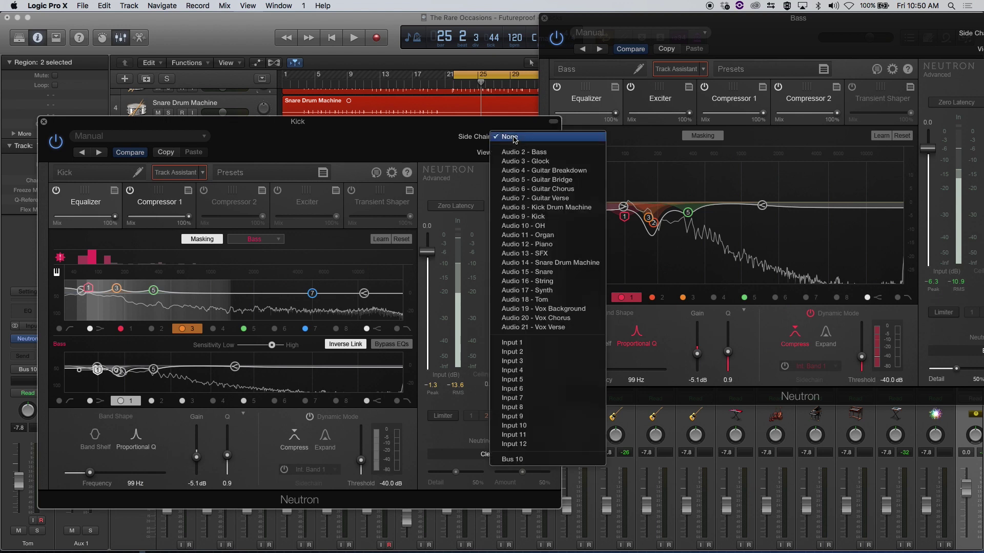
left_click(522, 216)
left_click(313, 469)
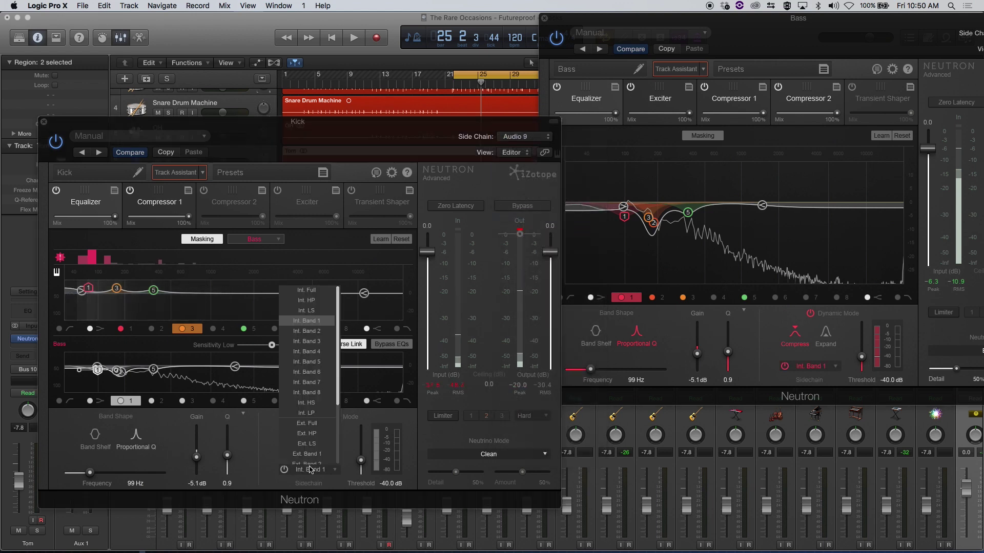
scroll(317, 420, "down", 5)
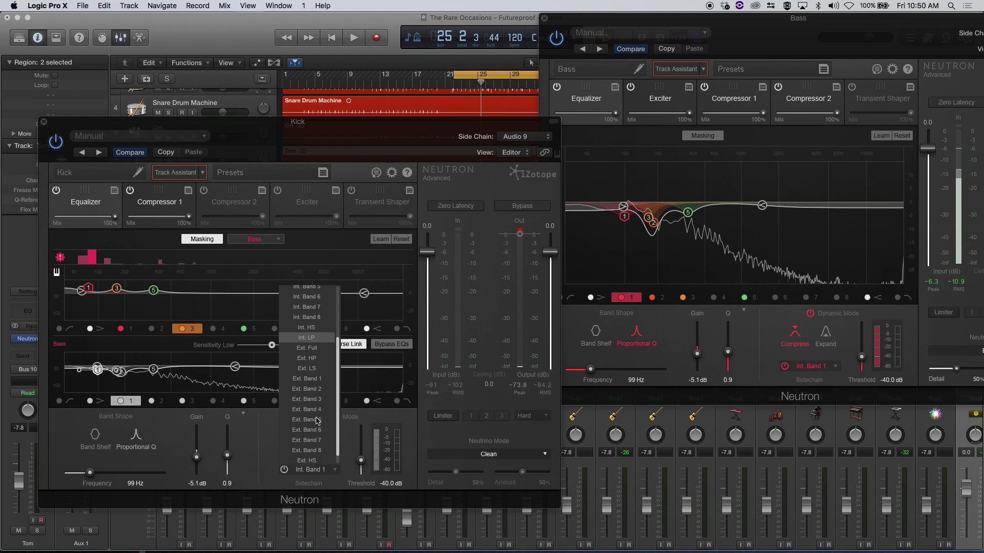
left_click(315, 380)
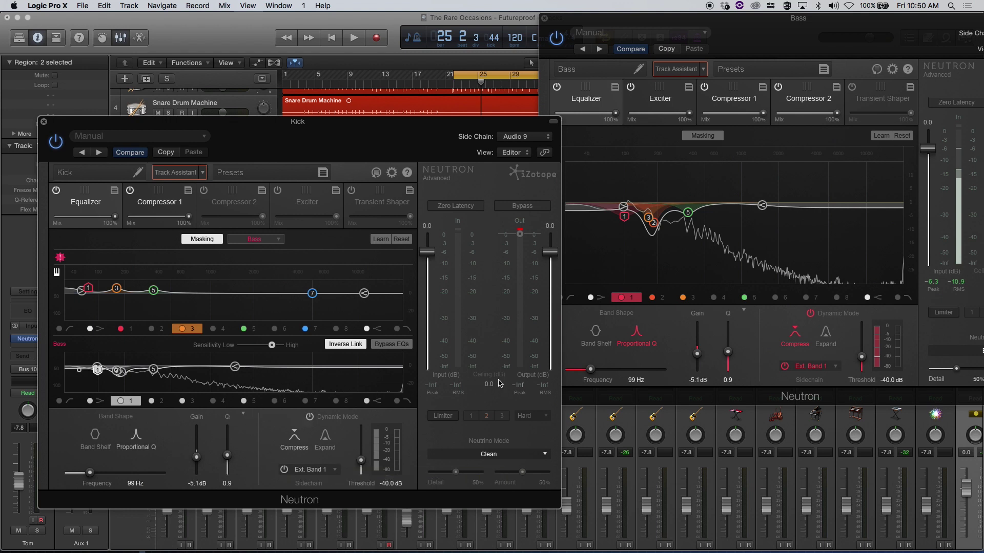
Step: Enable Dynamic Mode on Bass band 2 at 184 Hz and switch on its sidechain with Ext. Band 2 as the source
left_click(117, 372)
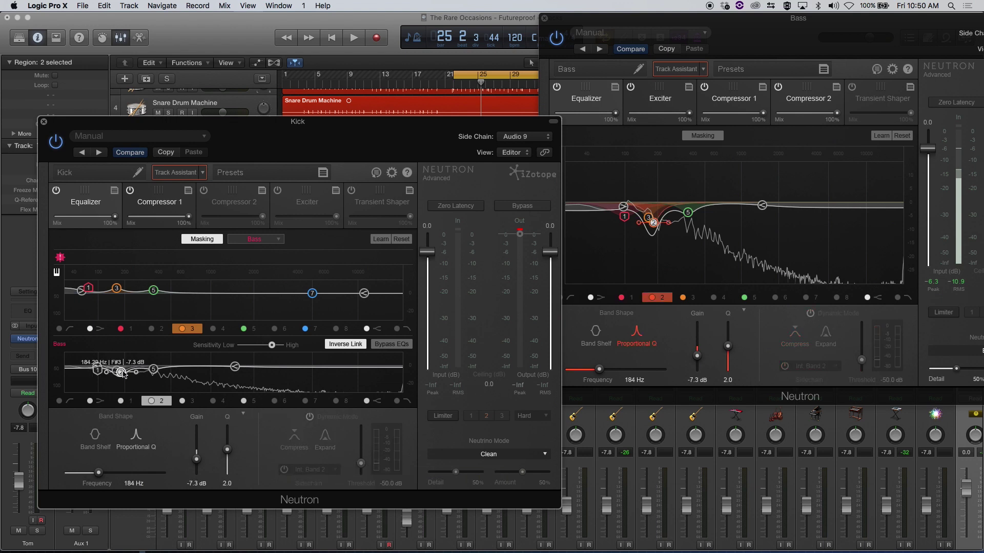
left_click(310, 418)
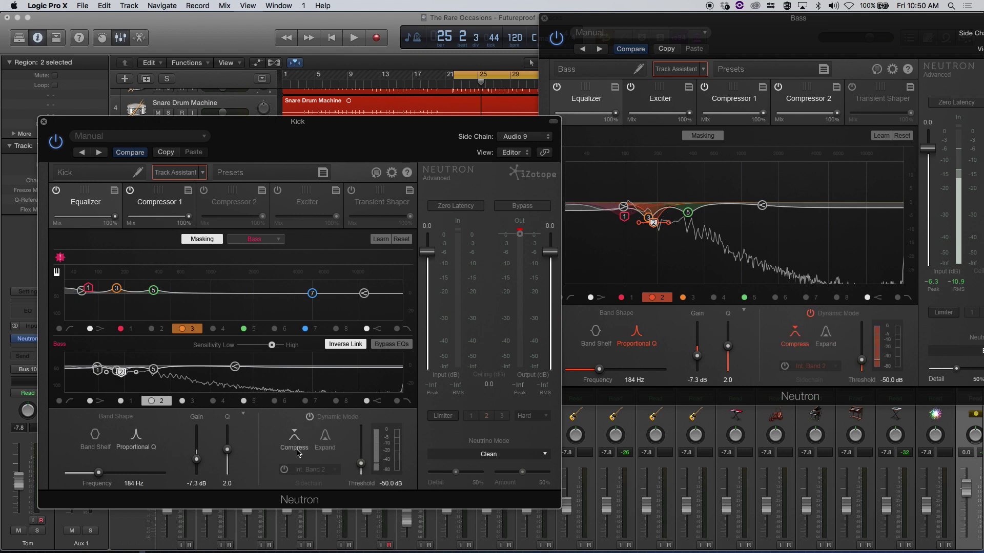
left_click(284, 469)
left_click(310, 469)
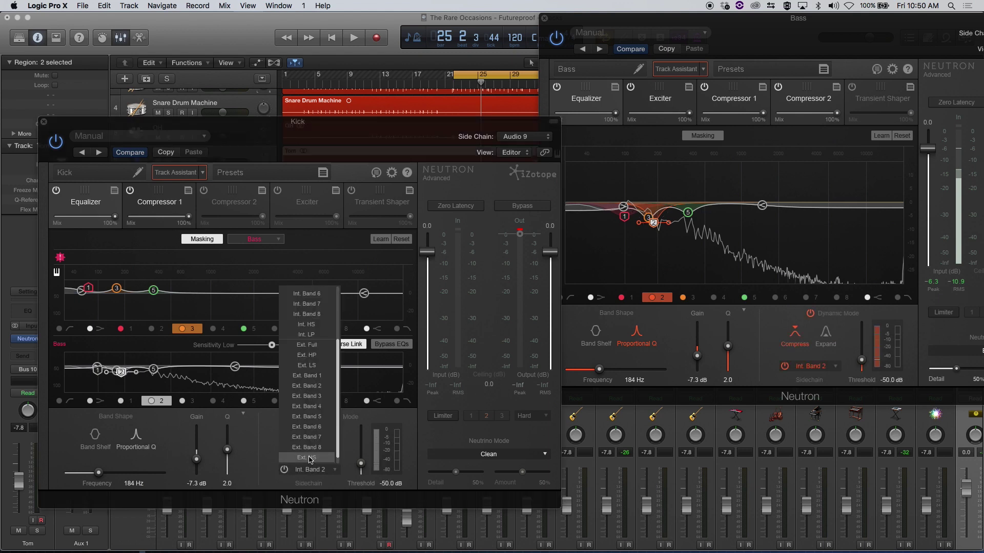
left_click(320, 389)
Step: During playback, set Bass band 2's threshold to about -19.3 dB, and band 1's gain to about -2.1 dB with threshold about -13.5 dB
left_click(599, 269)
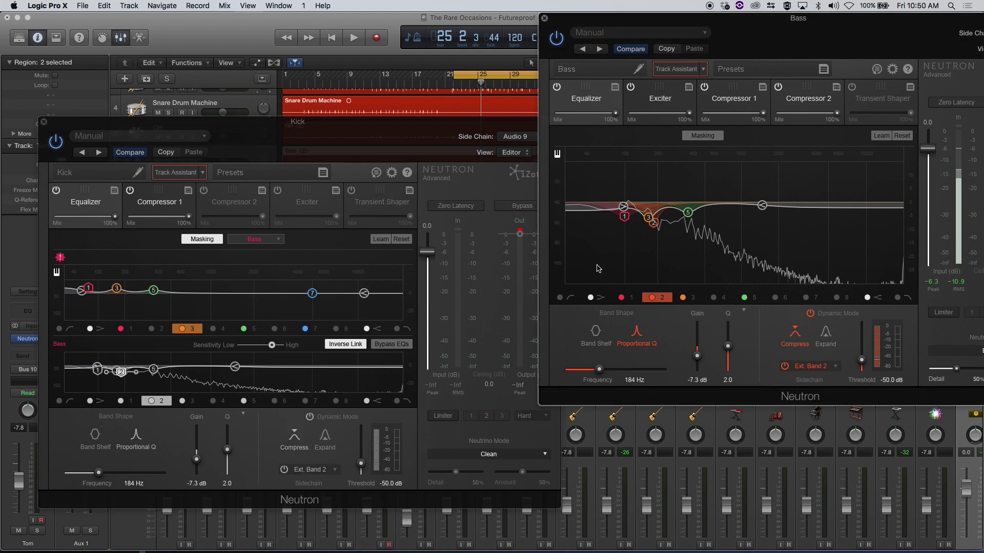
key("space")
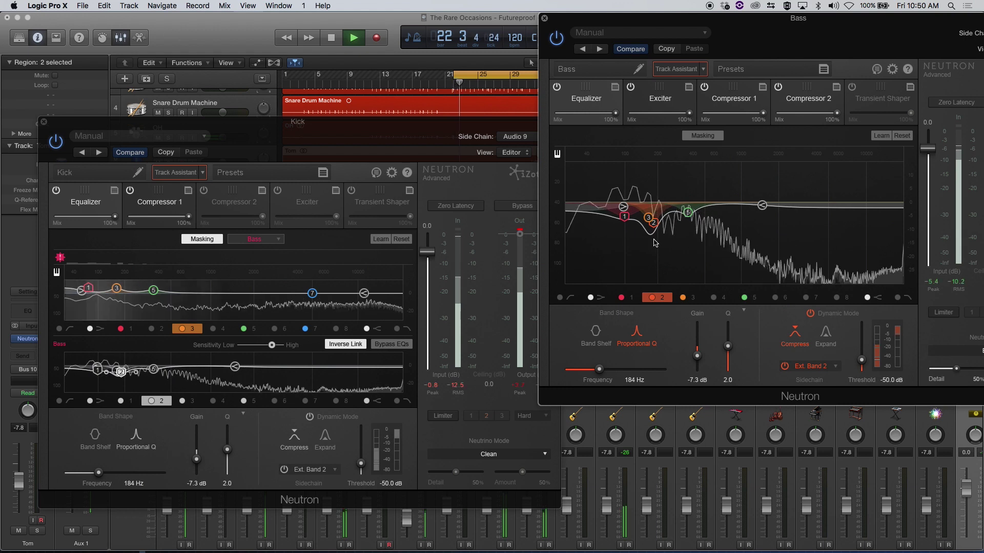
left_click_drag(361, 465, 361, 453)
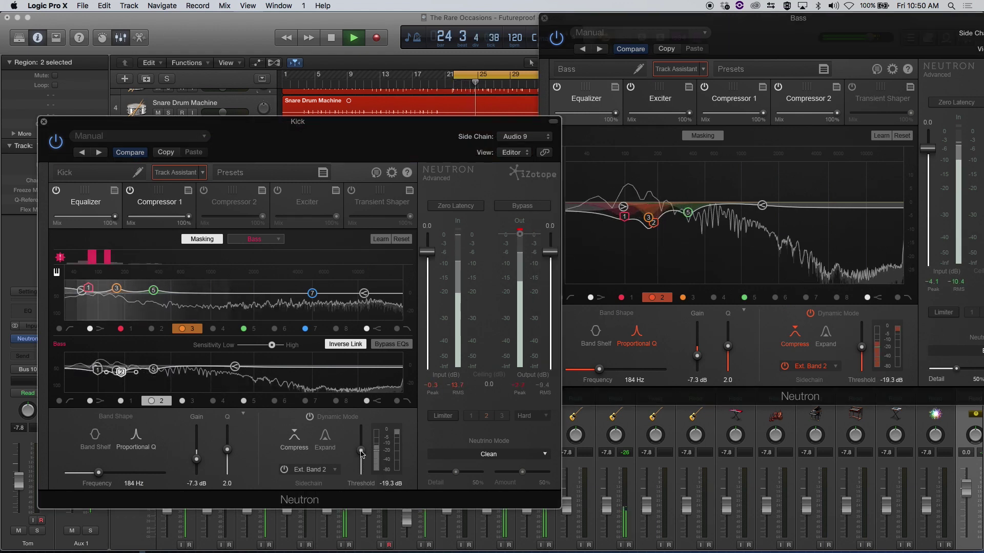
left_click(98, 369)
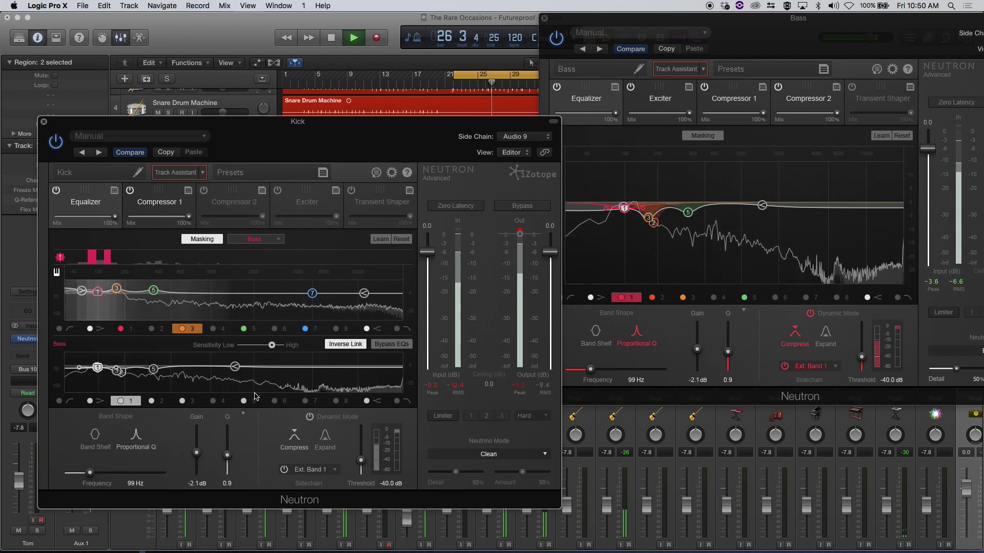
left_click_drag(361, 460, 361, 448)
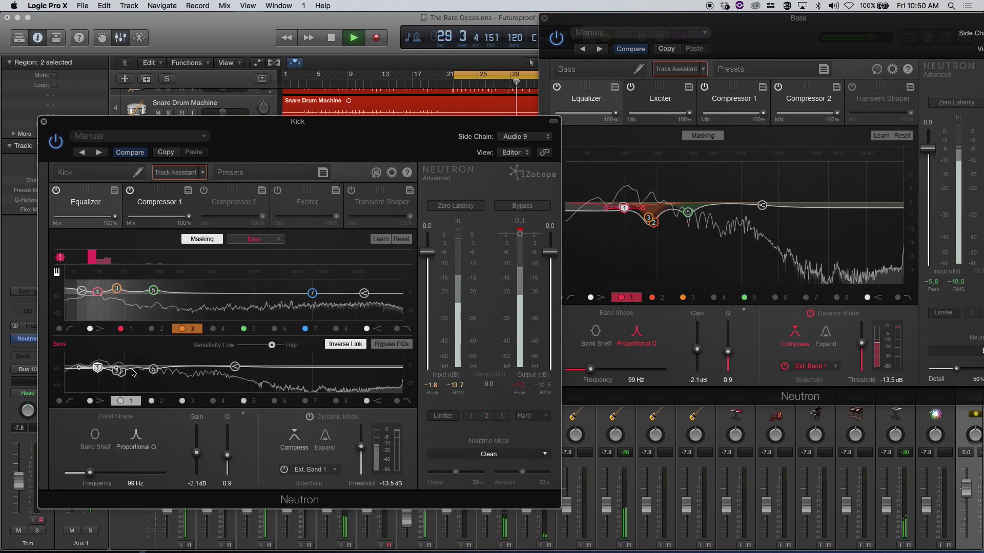
key("space")
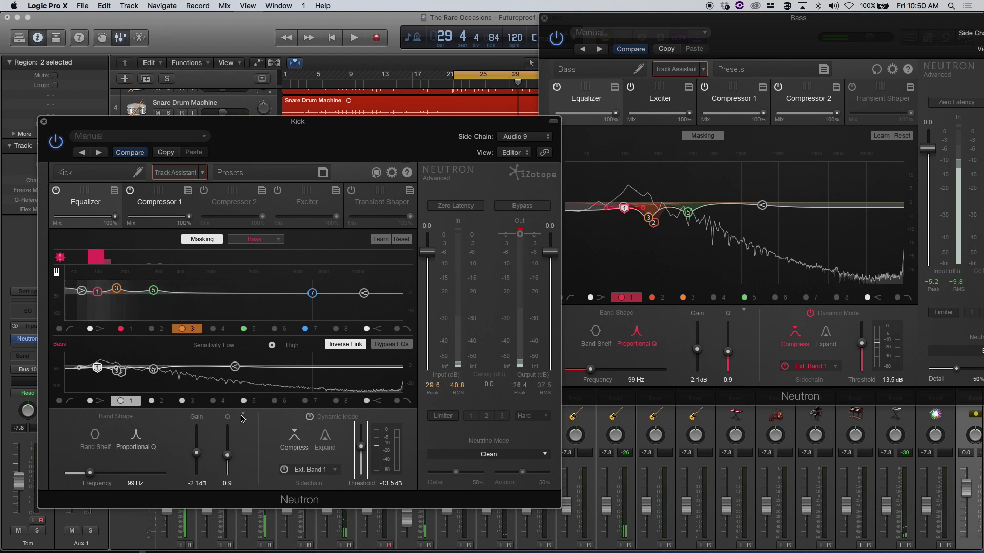
left_click(242, 416)
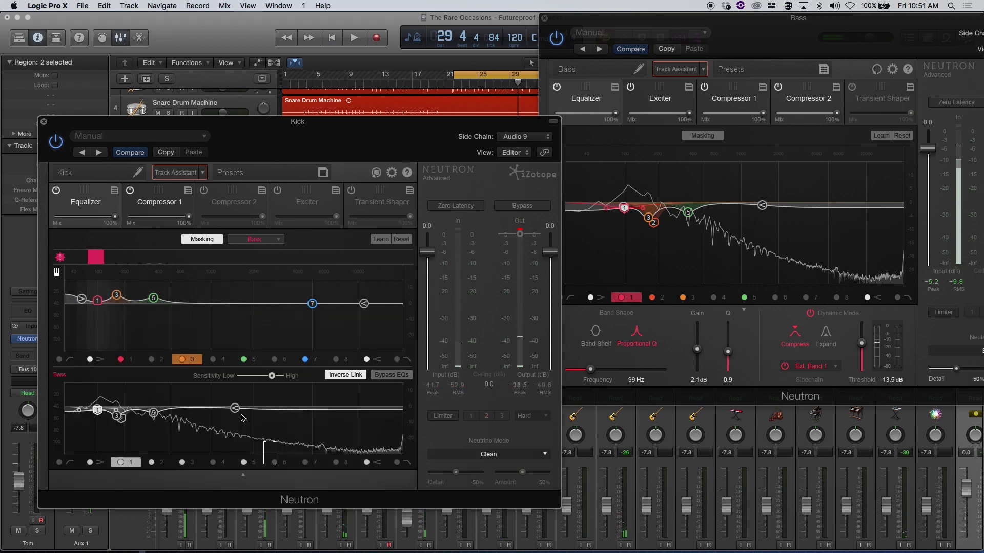
Step: Raise the Bass low shelf to about 2.4 dB at 129 Hz from the Kick's masking view, and close both plug-in windows
left_click(94, 463)
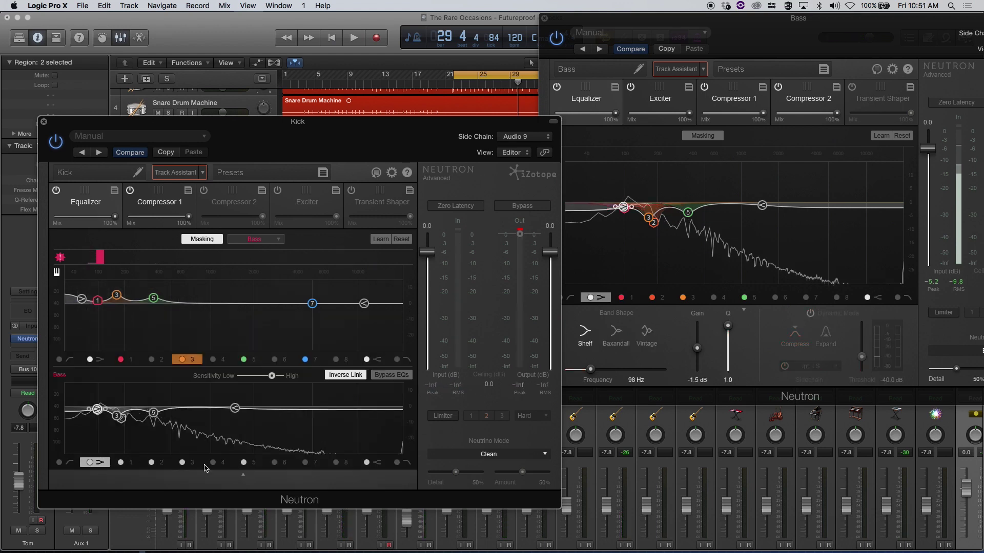
left_click_drag(98, 409, 106, 404)
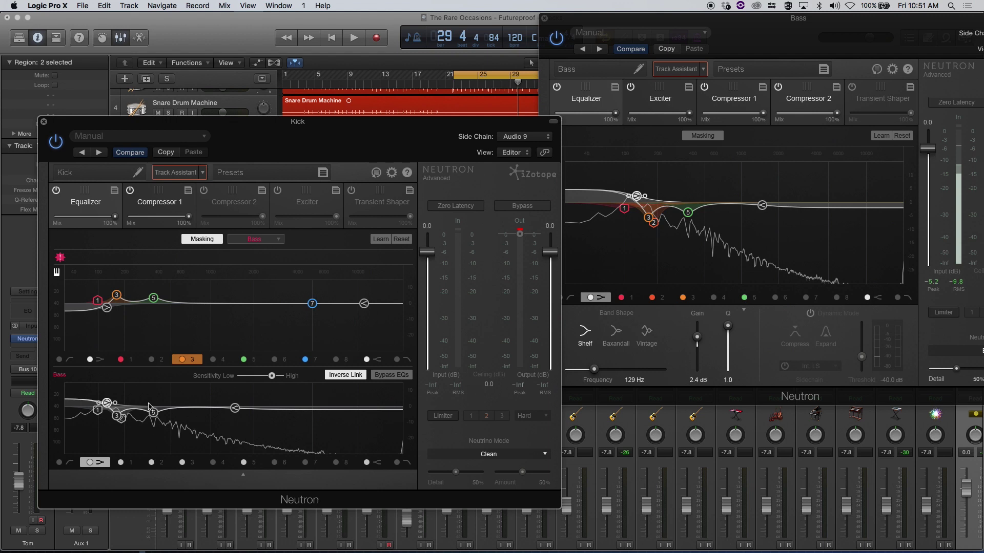
left_click(43, 123)
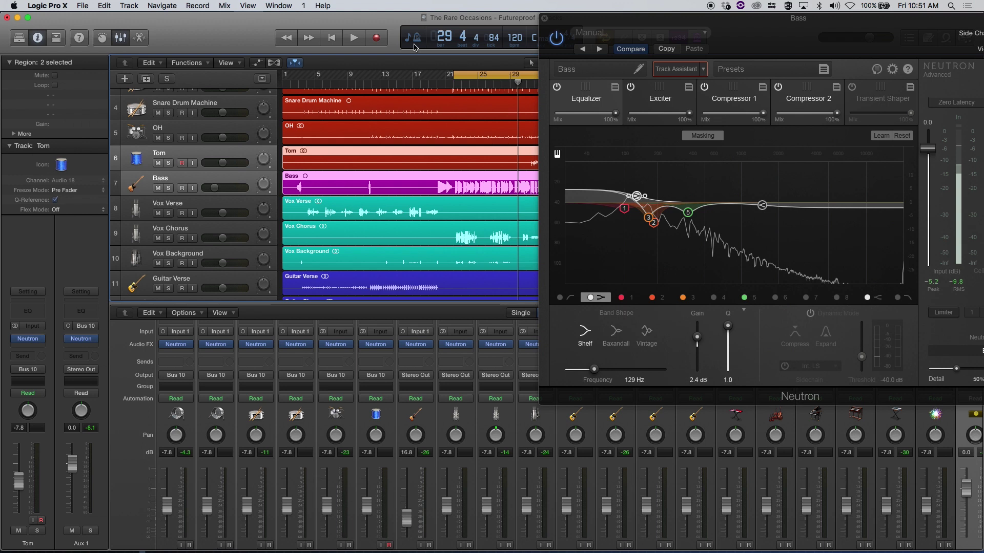
left_click(544, 18)
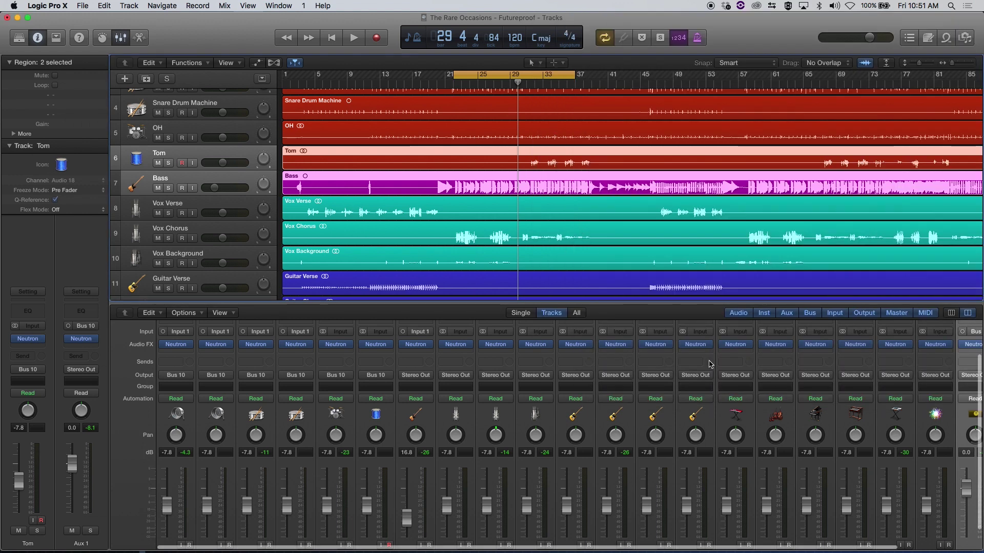
Step: Open Neutron on the Vox Chorus channel and enable Masking against Guitar Chorus in its Equalizer
scroll(709, 365, "down", 2)
scroll(710, 365, "up", 2)
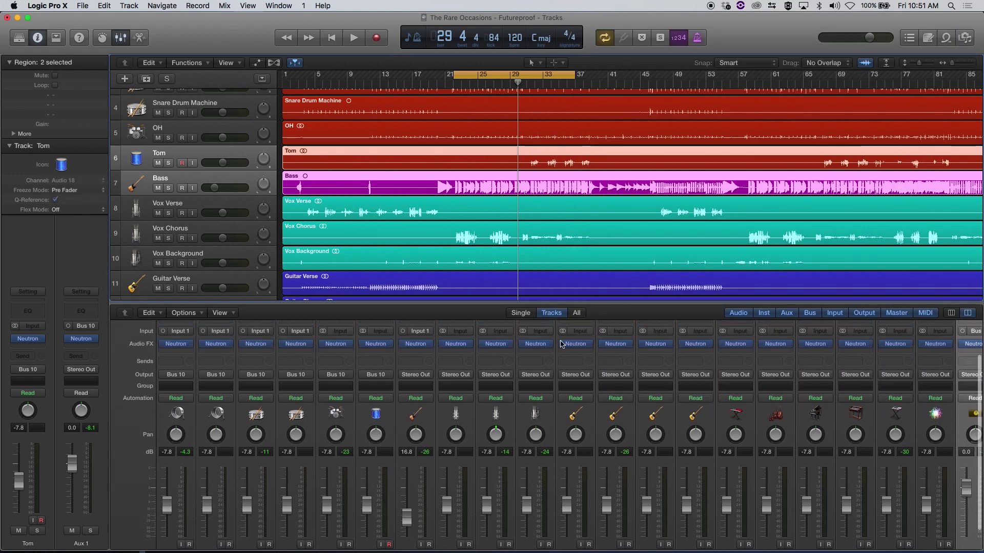
left_click(495, 344)
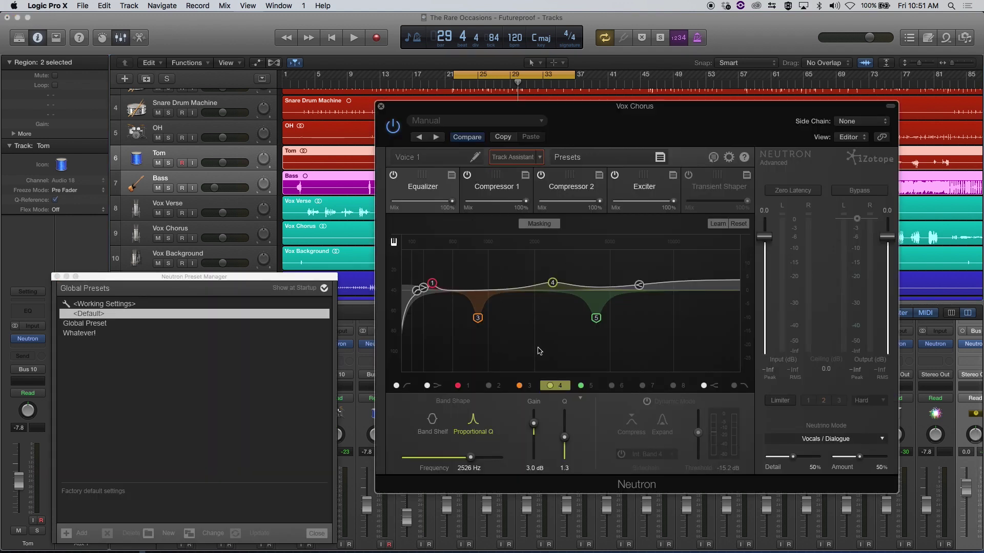
left_click(548, 224)
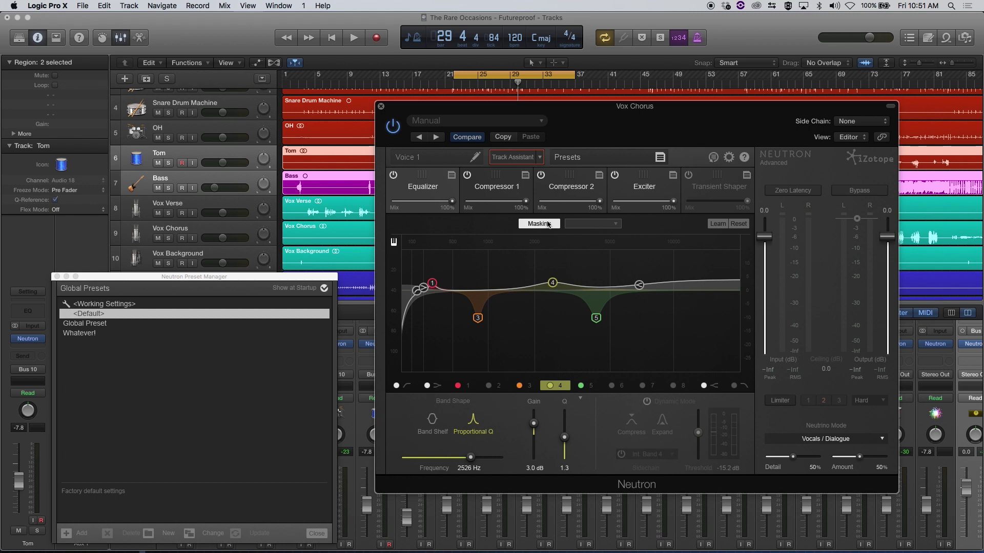
left_click(607, 223)
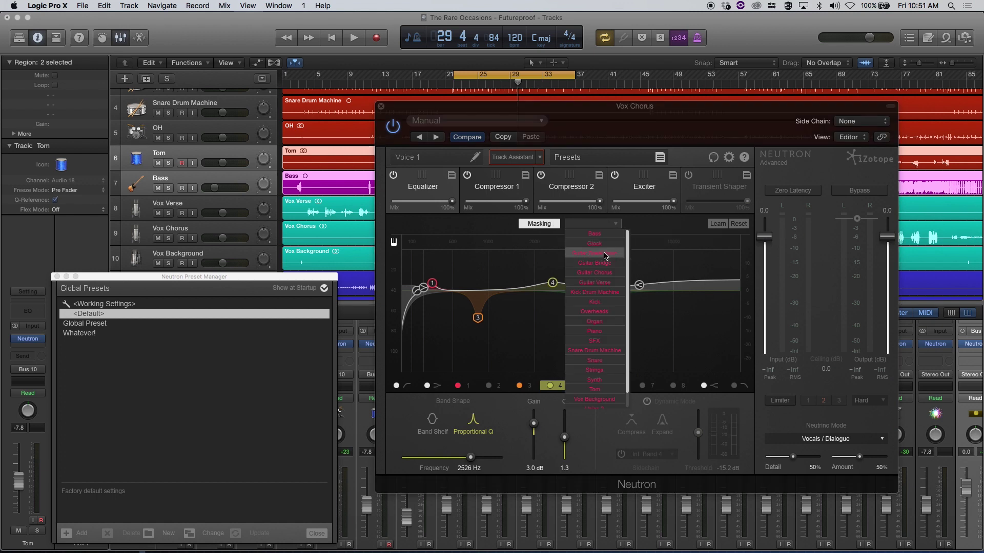
left_click(600, 273)
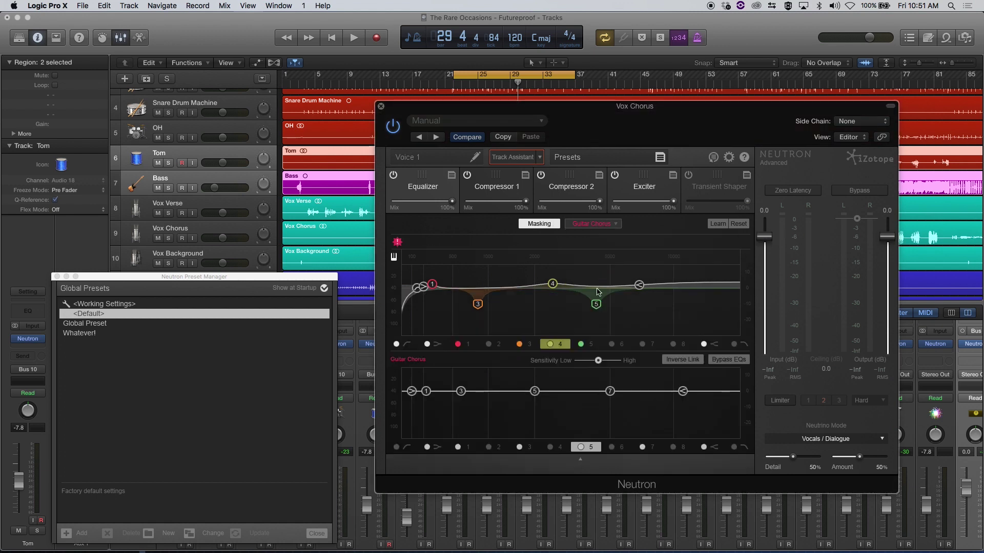
Step: Raise the masking meter's sensitivity slightly and play the song to examine where Guitar Chorus masks the chorus vocal
left_click_drag(603, 362, 615, 365)
key("space")
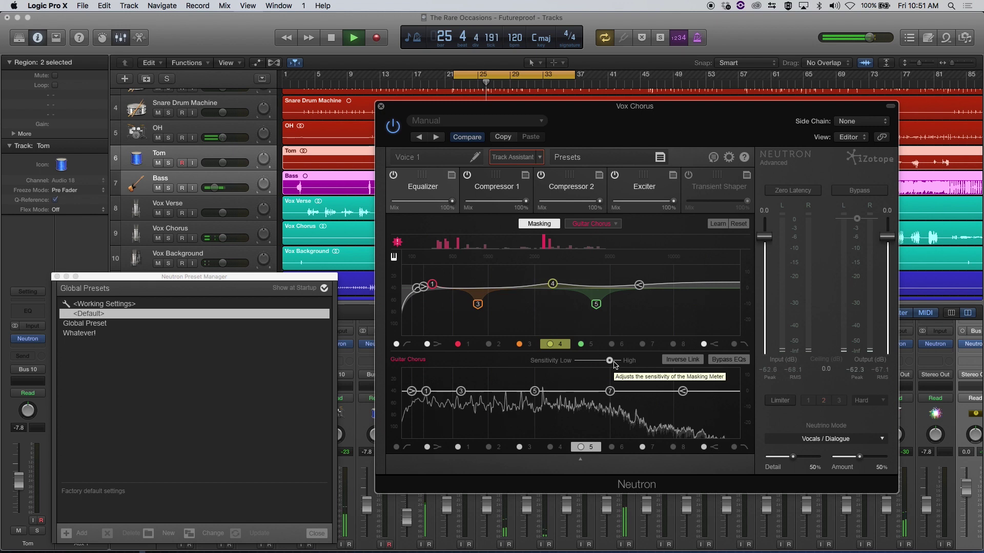
key("space")
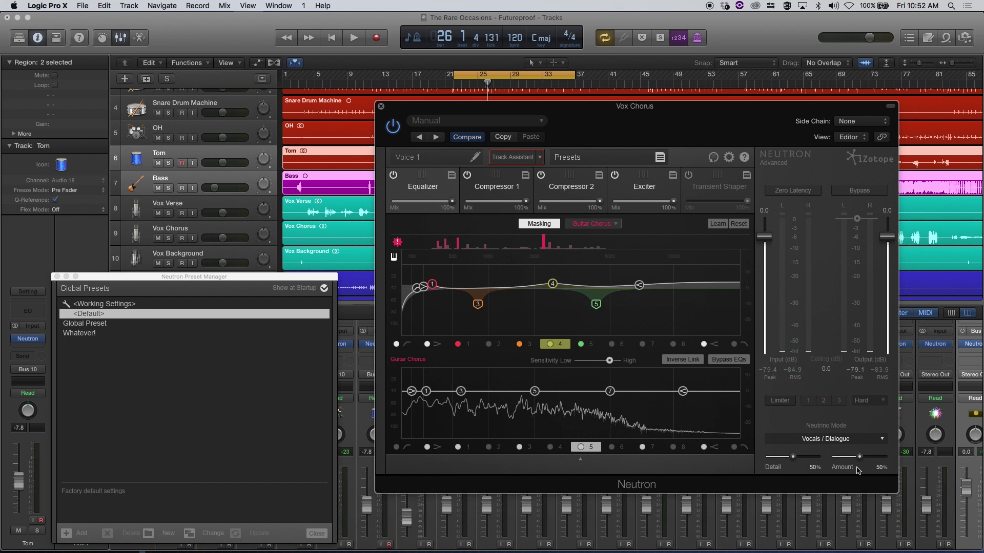
Step: In the Vox Chorus Exciter, move band 1's character to Retro with drive about 4.9 dB, and show Compressor 1
left_click(654, 195)
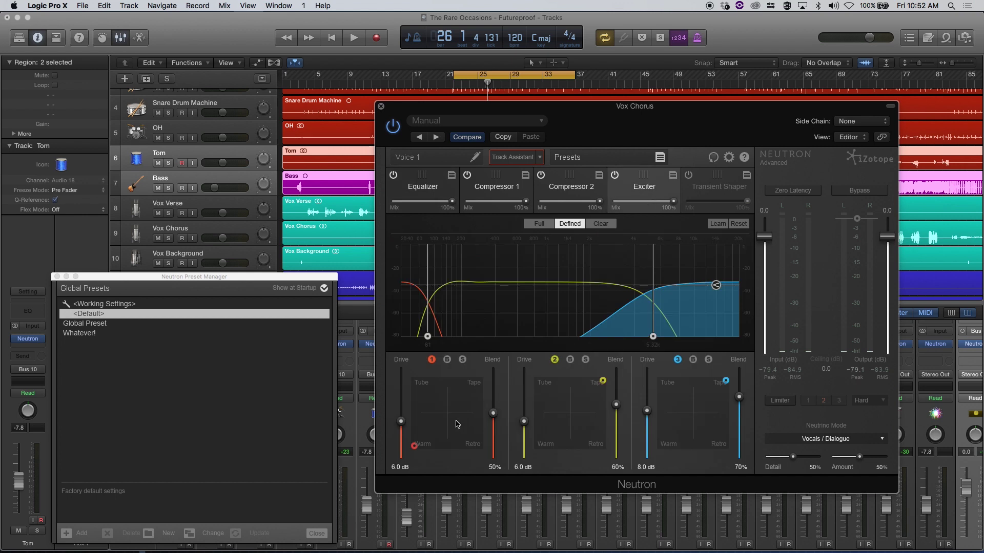
left_click(476, 441)
left_click_drag(401, 422, 401, 372)
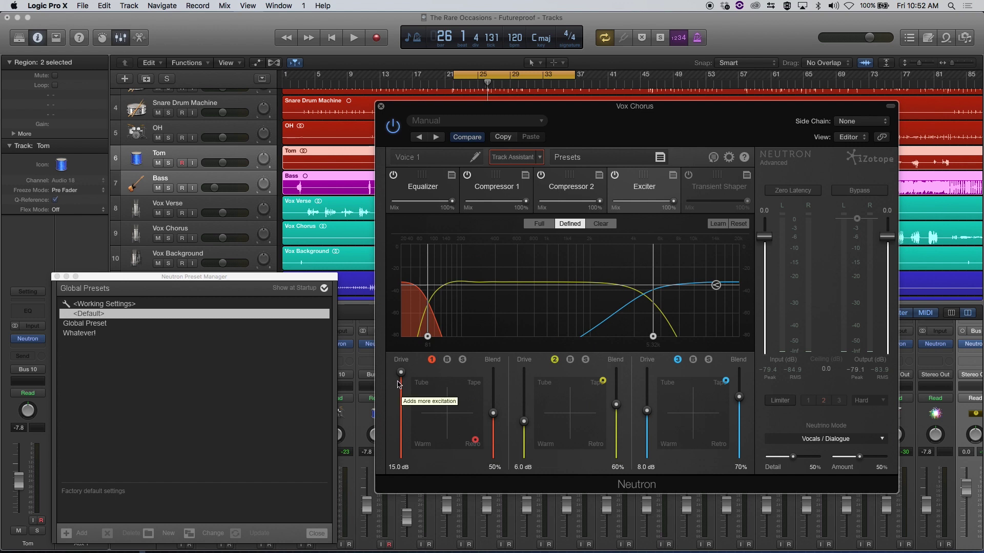
left_click_drag(401, 372, 402, 405)
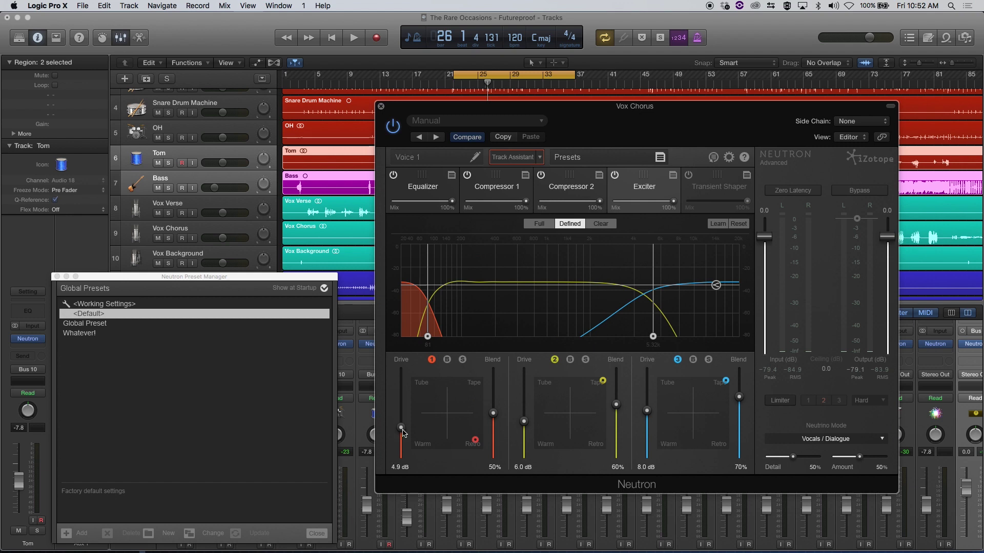
left_click(496, 198)
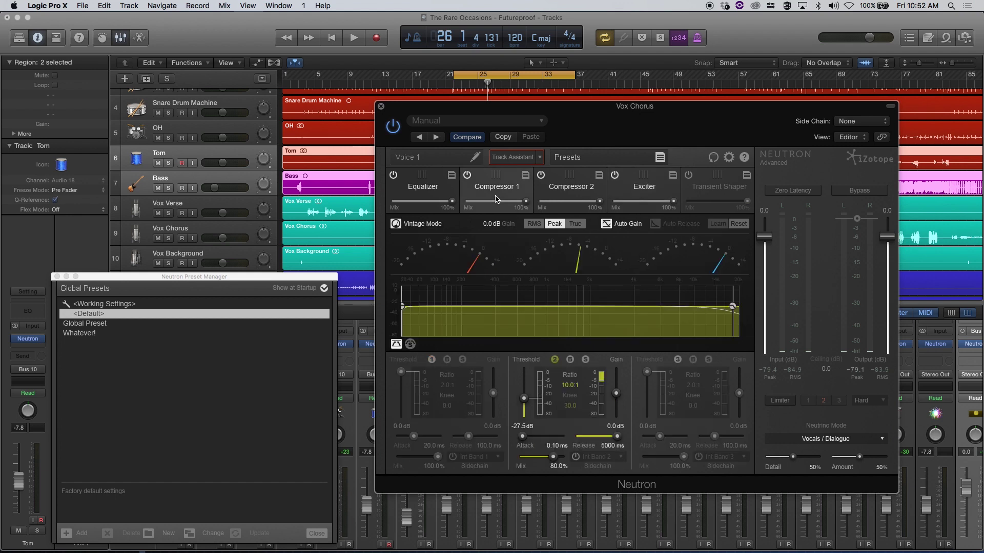